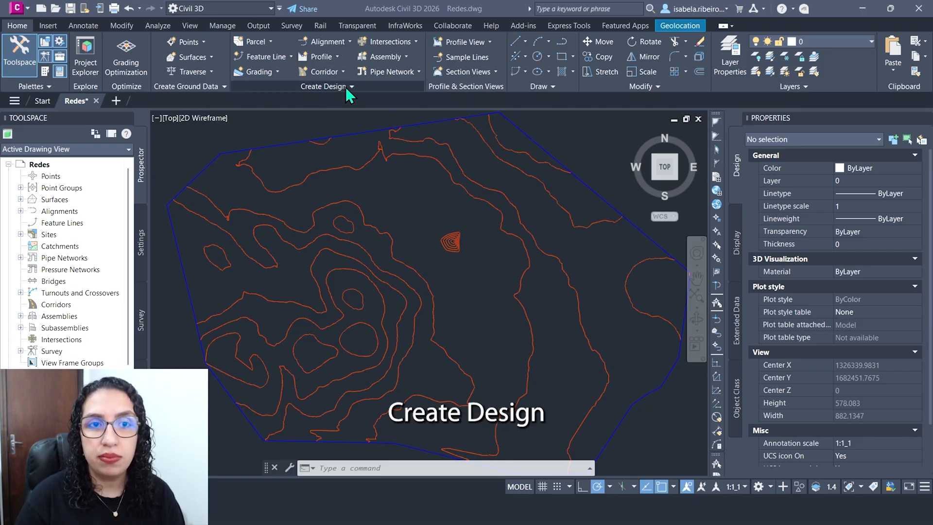
Step: Start a new pipe network with the layout creation tools and name it REDE - CRIAÇÃO MANUAL
left_click(418, 72)
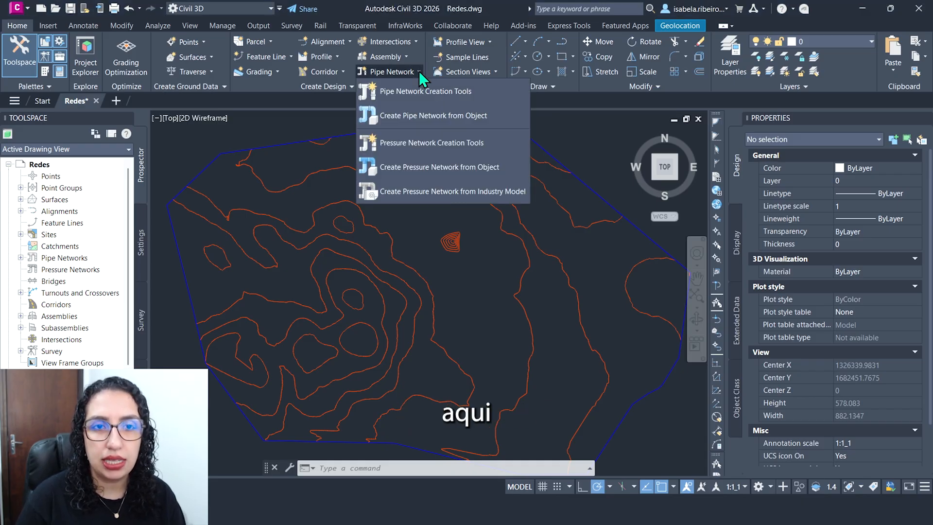
left_click(436, 92)
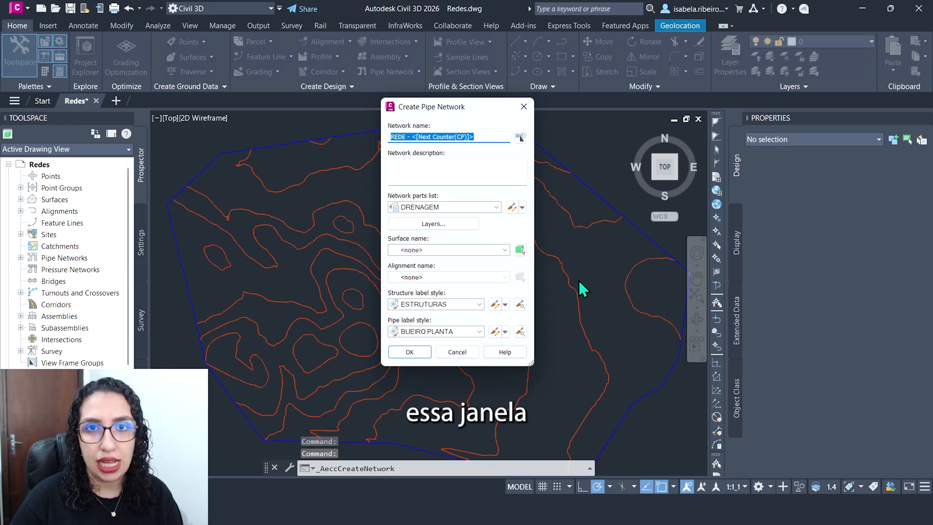
left_click_drag(409, 137, 493, 150)
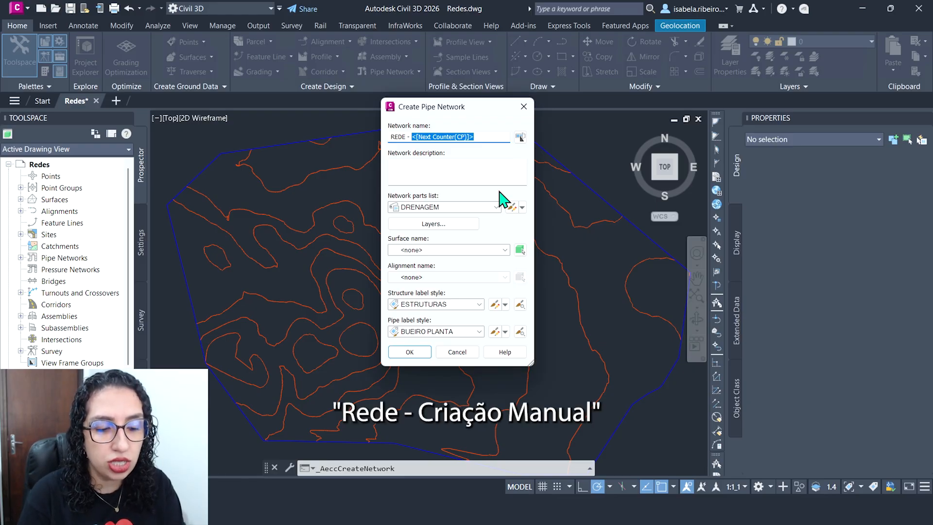
type("CRIAÇÃO M")
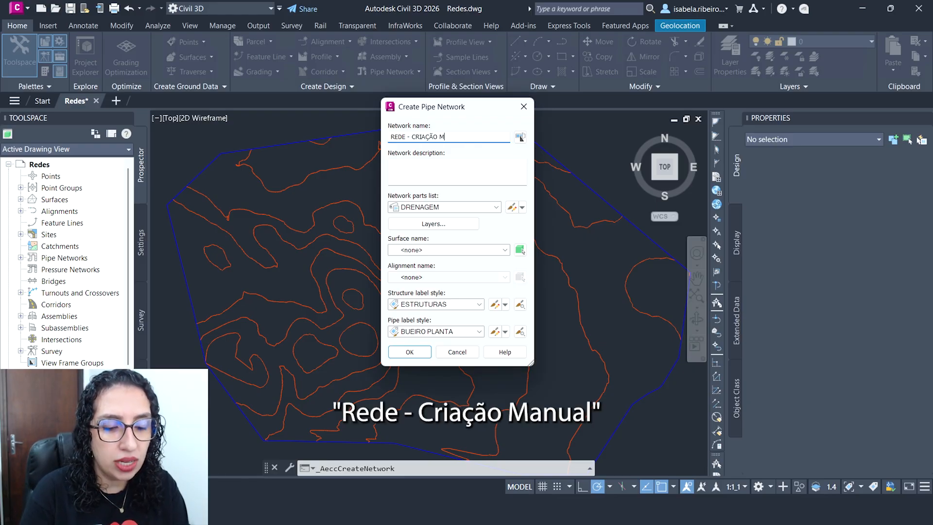
type("EDE - CRIAÇÃO MANUAL")
left_click(430, 166)
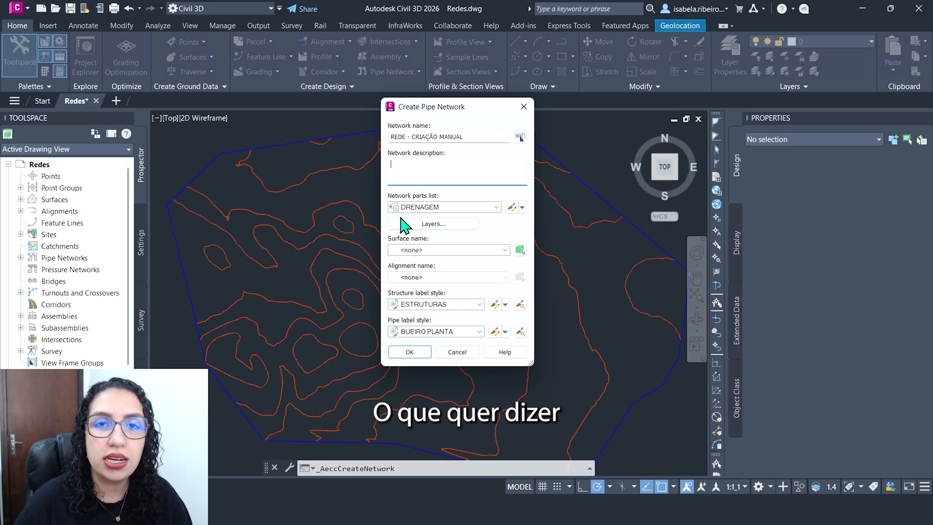
Step: Assign the DRENAGEM parts list and the SU_EX_T_NATURAL surface to the new network
left_click(496, 207)
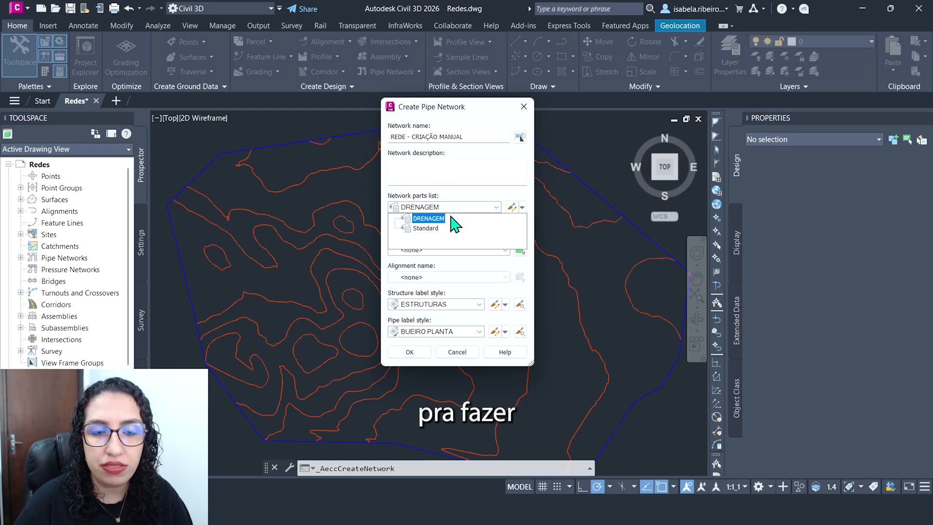
left_click(428, 219)
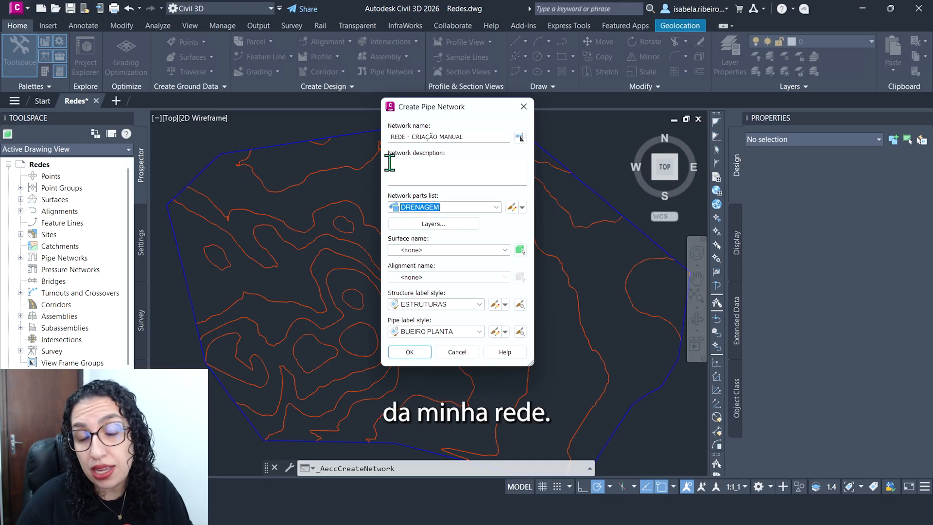
left_click(497, 207)
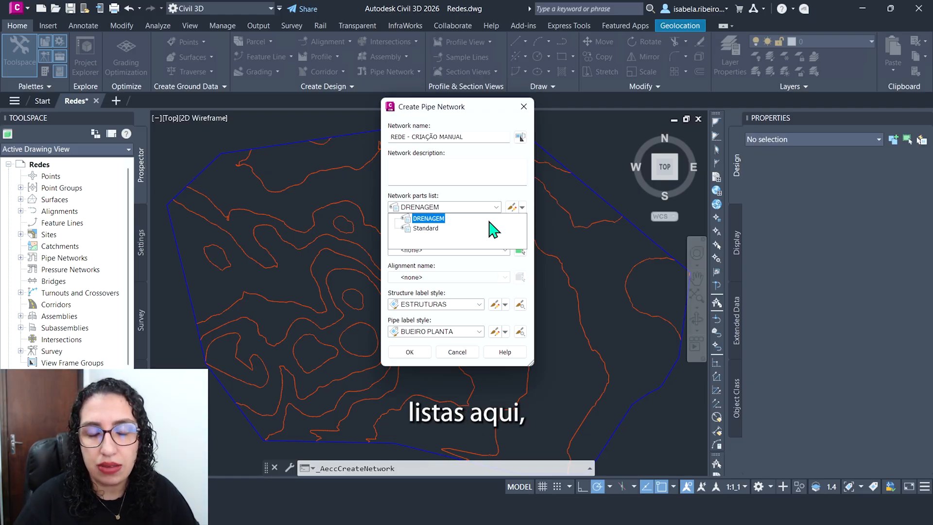
left_click(439, 219)
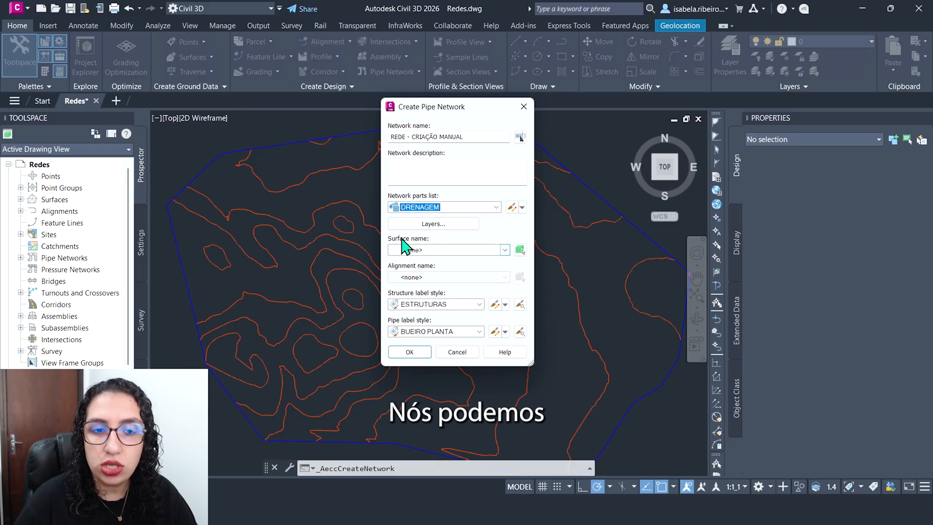
left_click(438, 250)
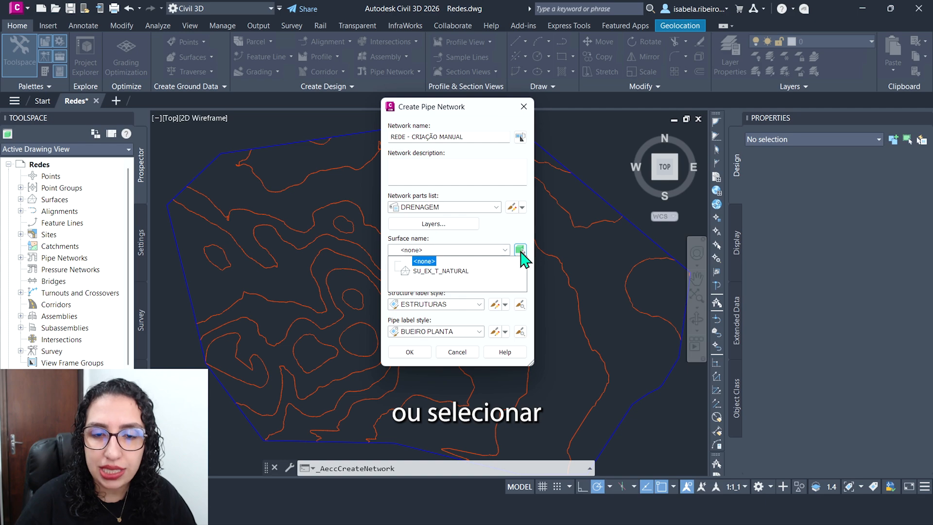
left_click(444, 271)
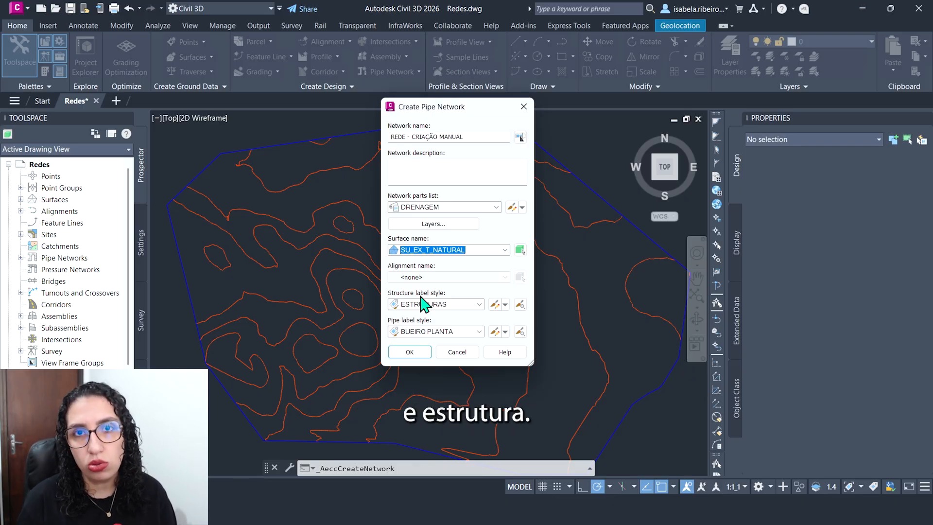
Step: Set the pipe label style to DECLIVIDADE E COMPRIMENTO, keep ESTRUTURAS for structures, and create the network
left_click(466, 331)
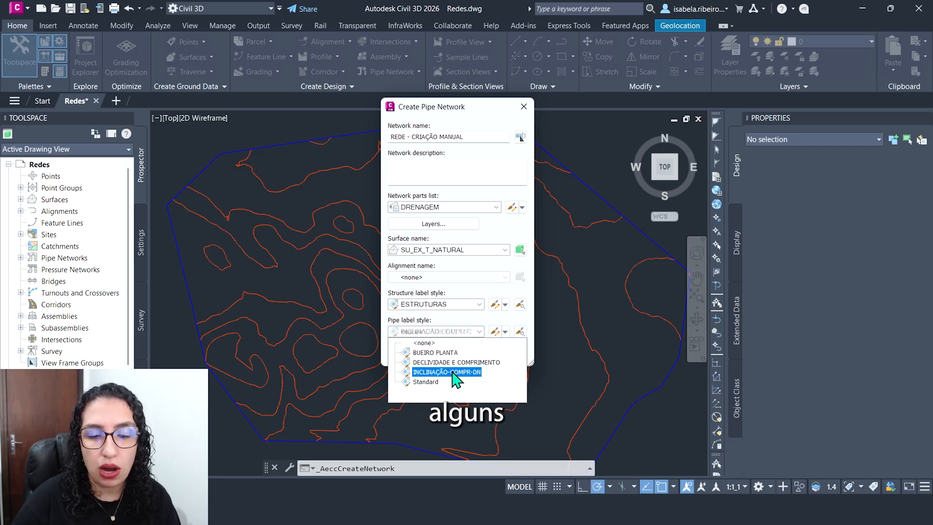
left_click(483, 362)
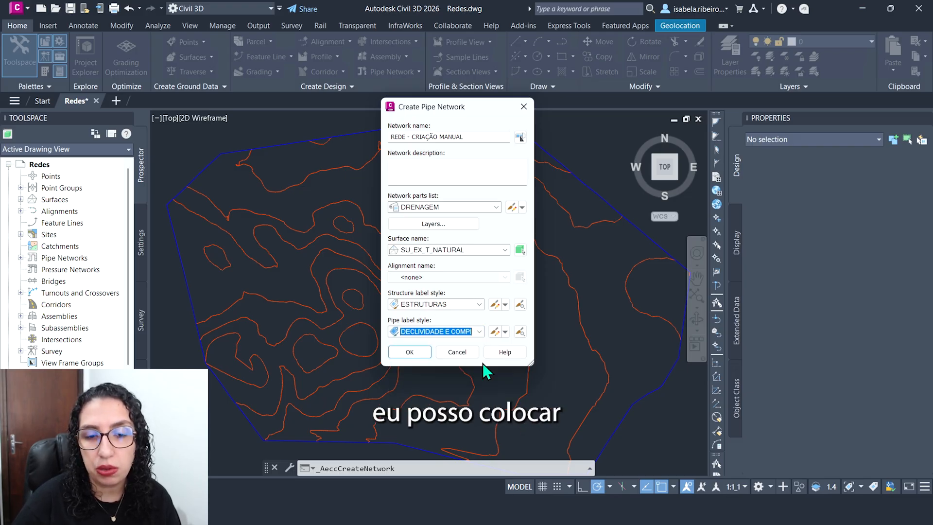
left_click(479, 305)
left_click(479, 305)
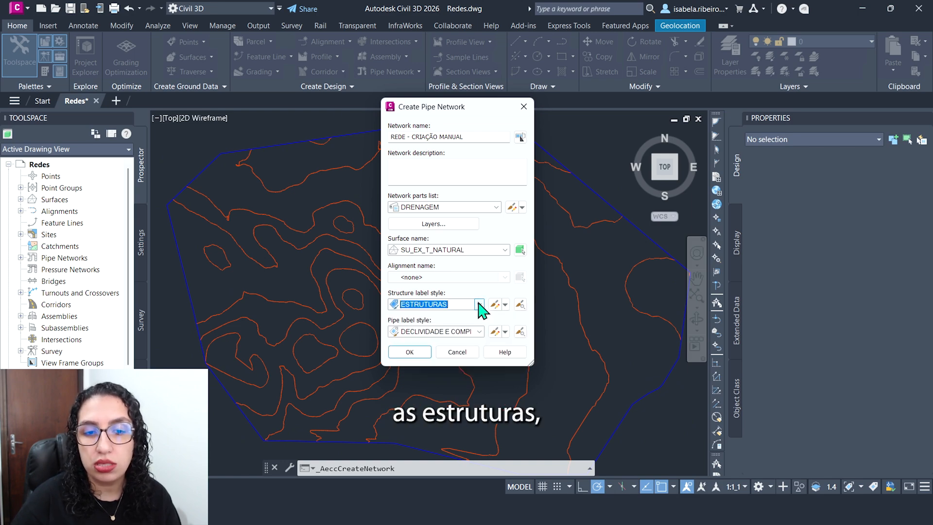
left_click(417, 353)
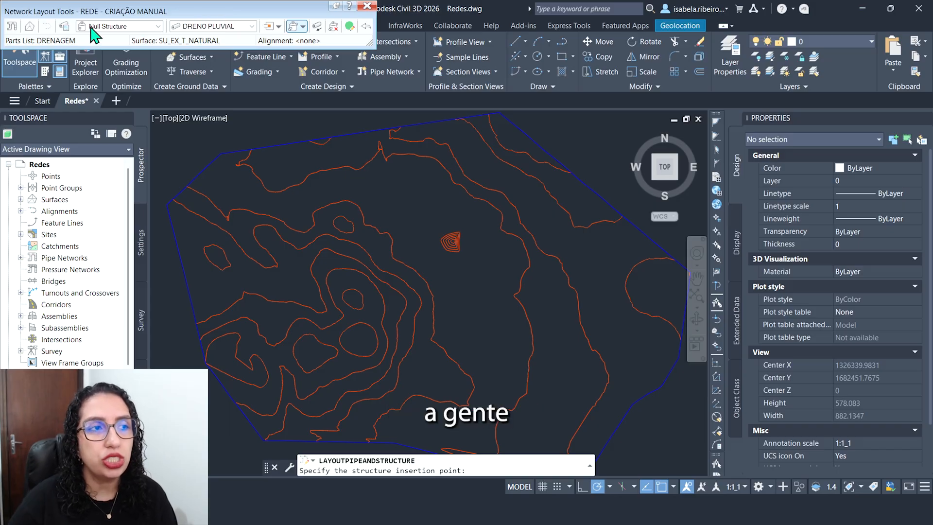
Step: Choose PV TIPO B from the Cylindrical Junction Structure NF SI family as the structure part
left_click(158, 26)
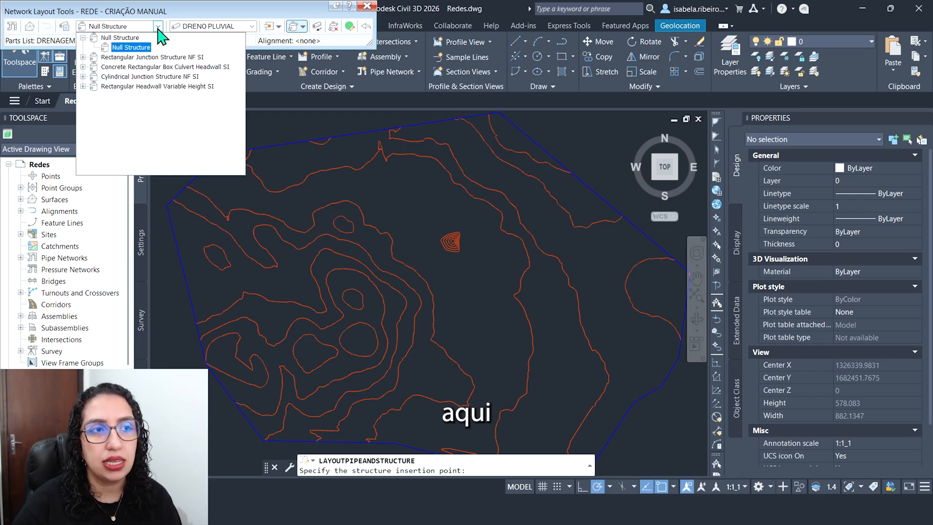
left_click(83, 77)
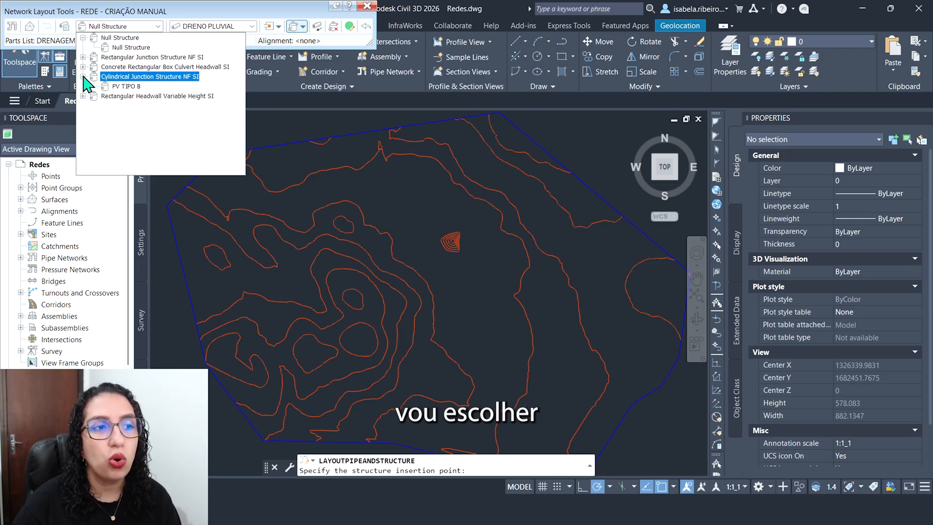
left_click(130, 88)
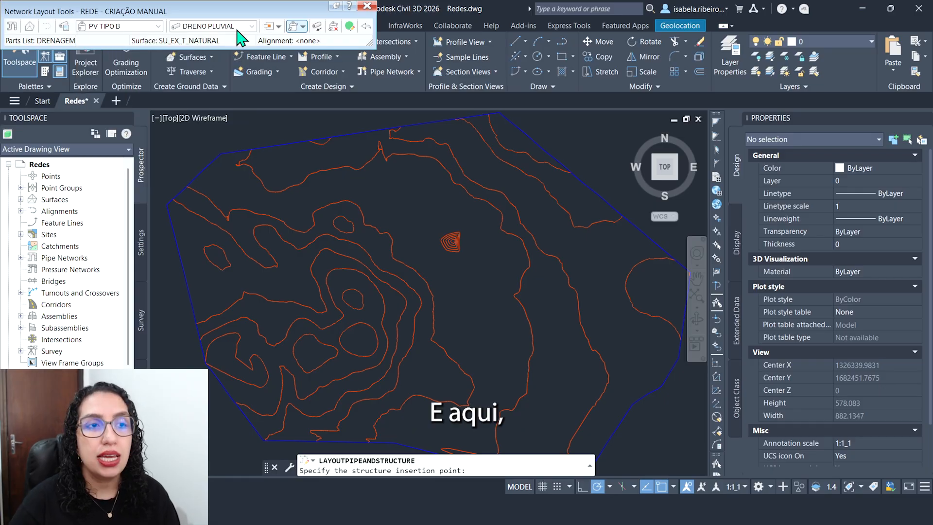
Step: Review the concrete, PVC and box culvert pipes, and choose the GALERIA 1.000 x 500 mm concrete box culvert as the pipe part
left_click(256, 28)
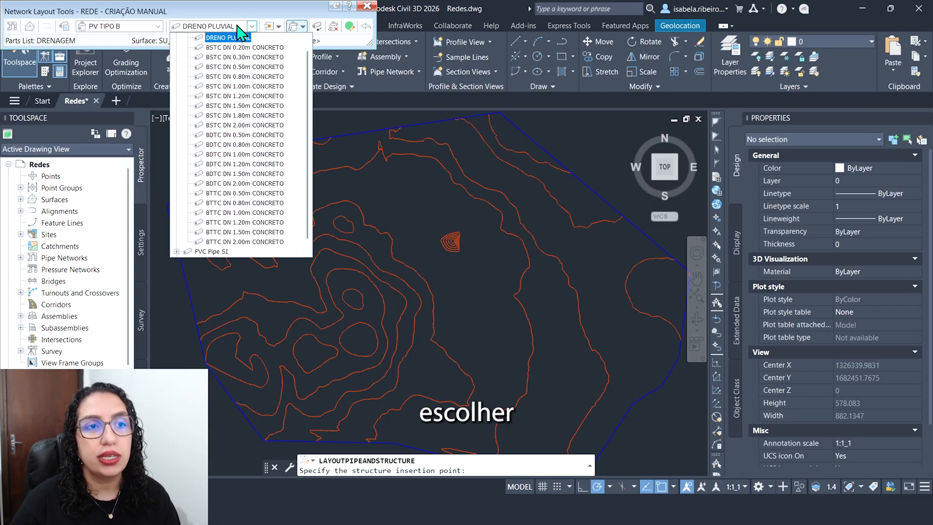
scroll(211, 70, "up", 1)
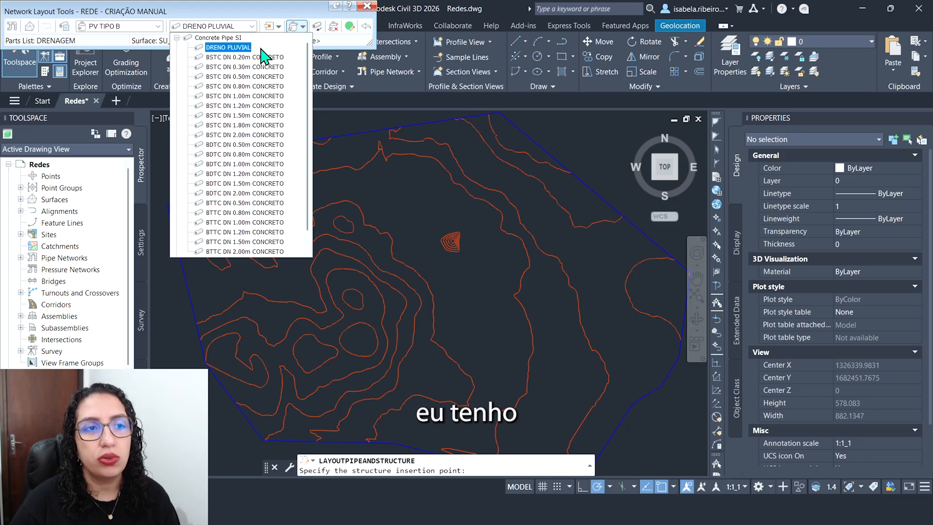
scroll(238, 60, "down", 1)
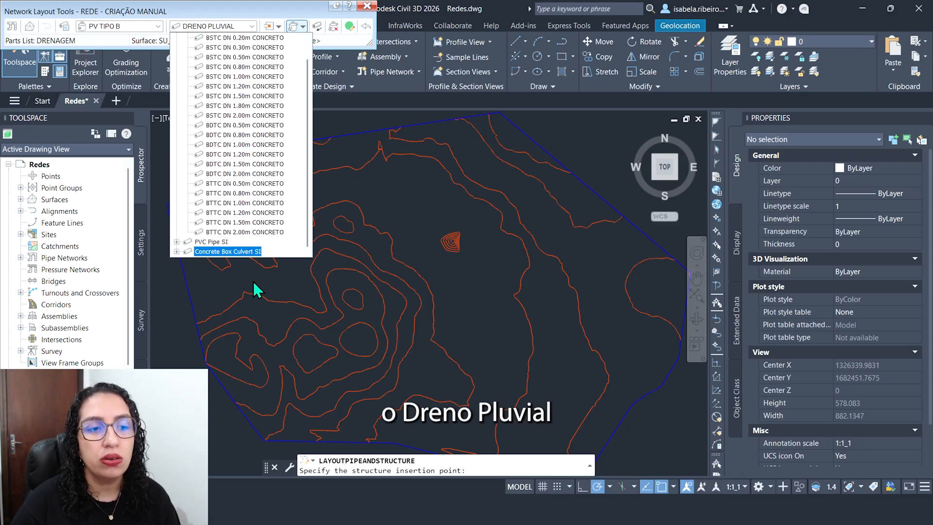
left_click(177, 241)
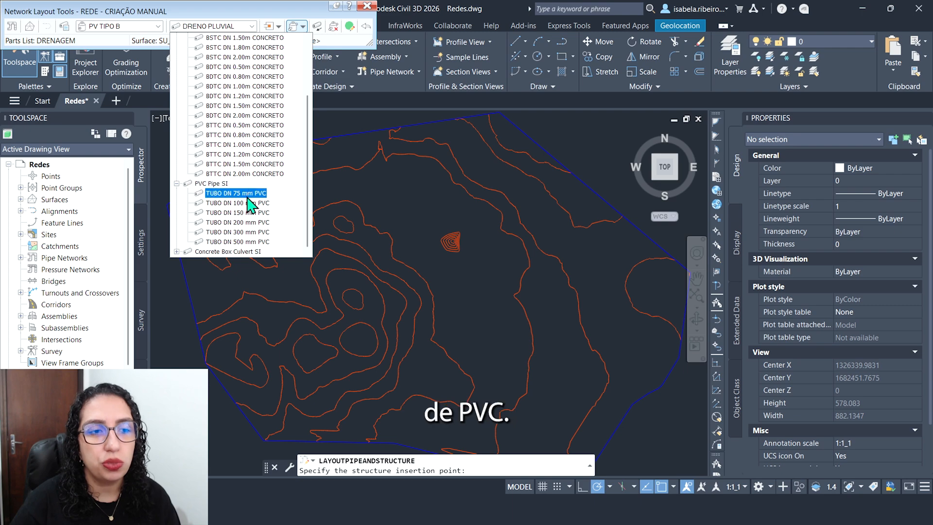
left_click(177, 252)
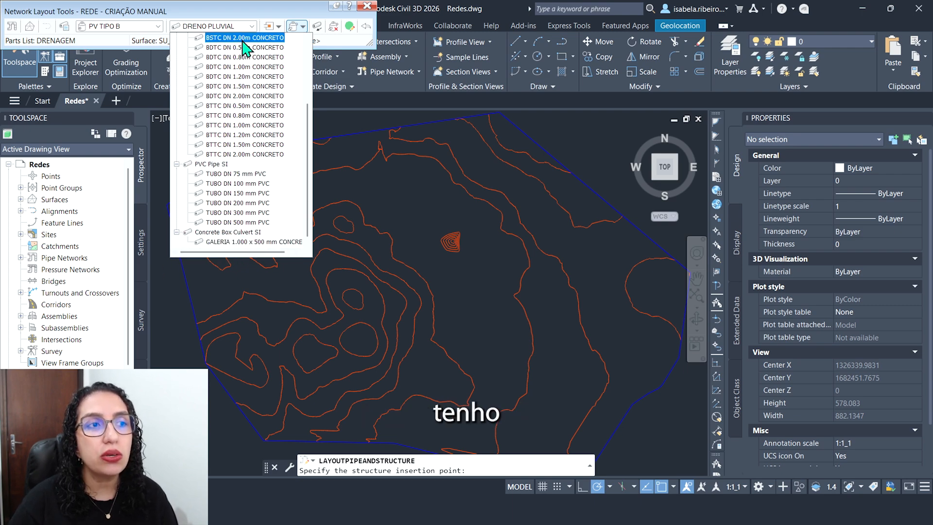
scroll(242, 146, "up", 5)
scroll(267, 124, "down", 5)
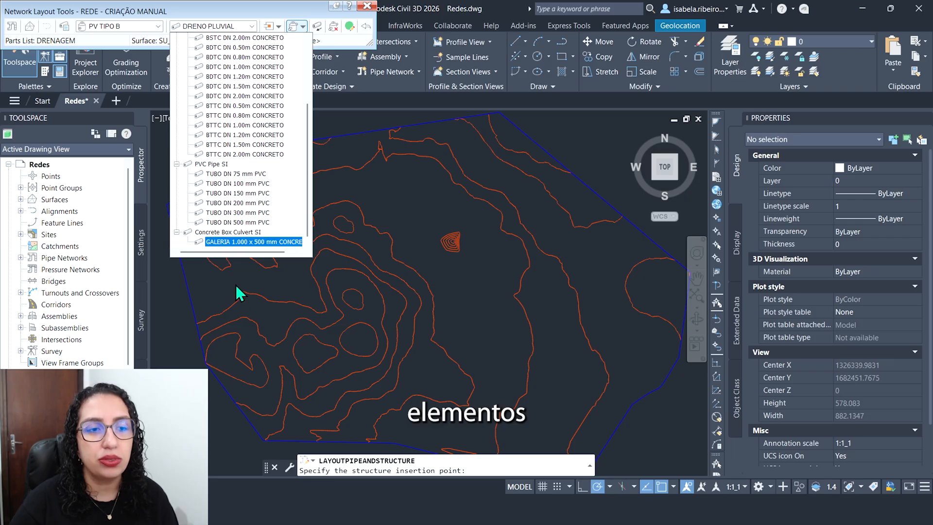
left_click(247, 245)
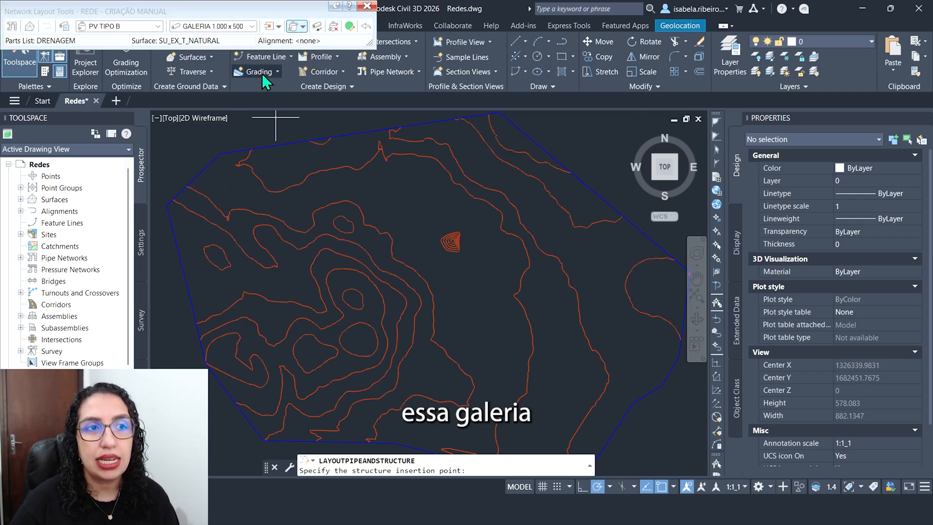
Step: Check the connection point options and set the layout mode to Pipes and Structures
left_click(240, 161)
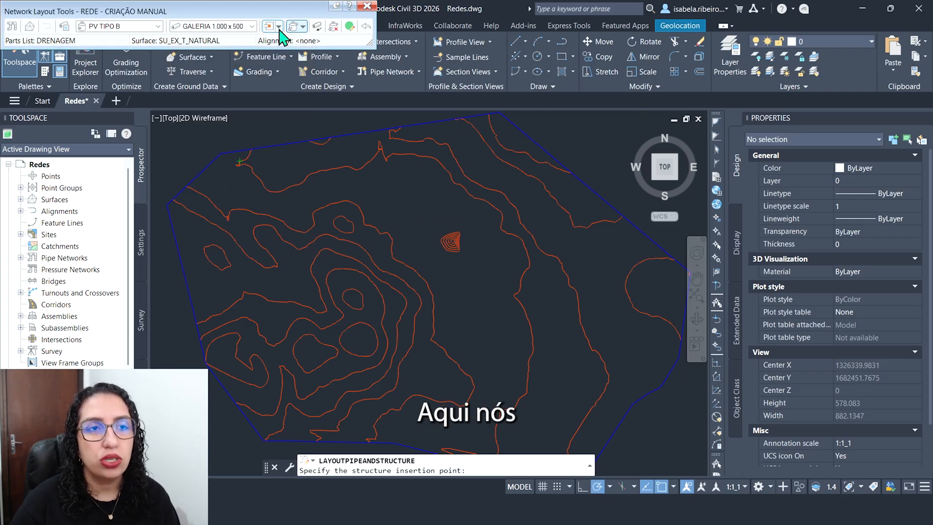
left_click(279, 27)
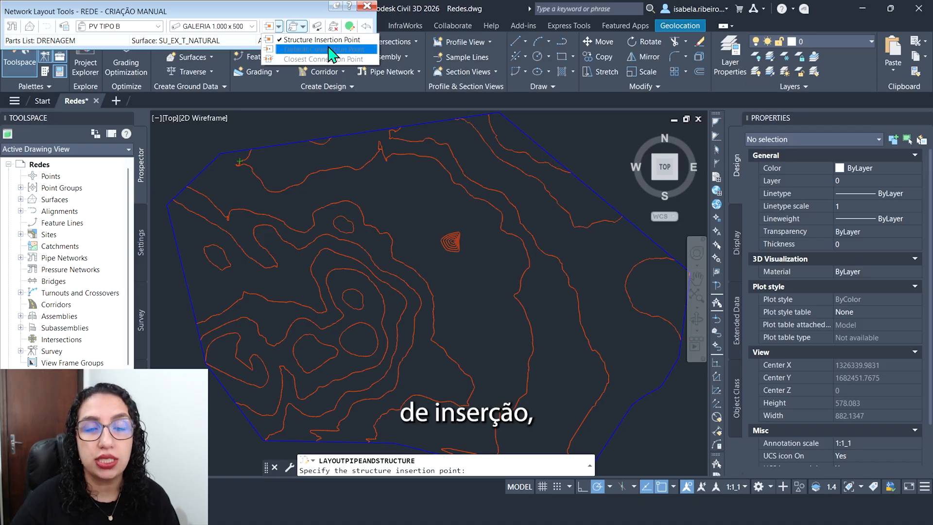
left_click(303, 26)
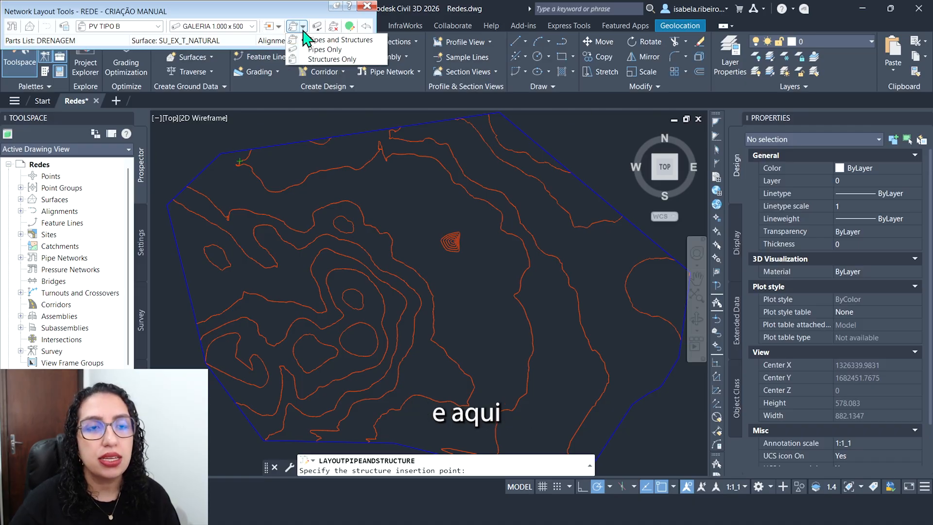
left_click(361, 42)
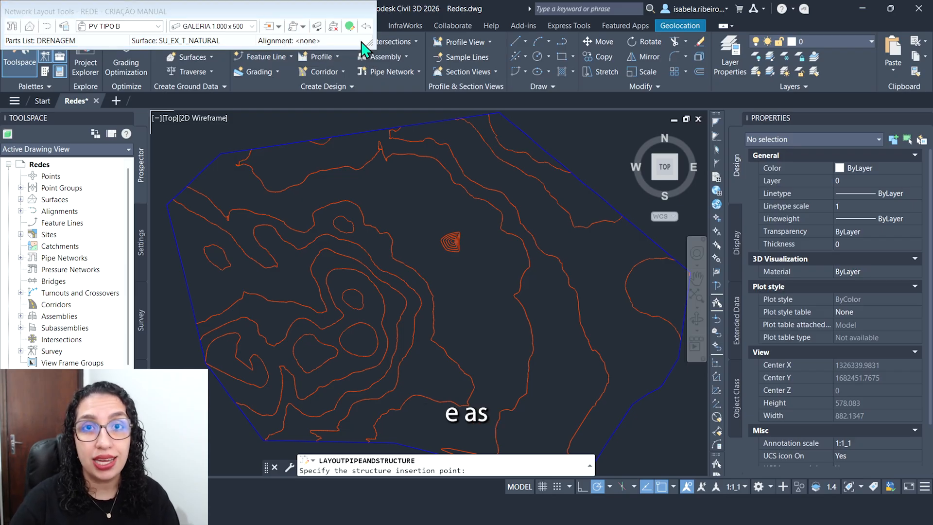
left_click(316, 26)
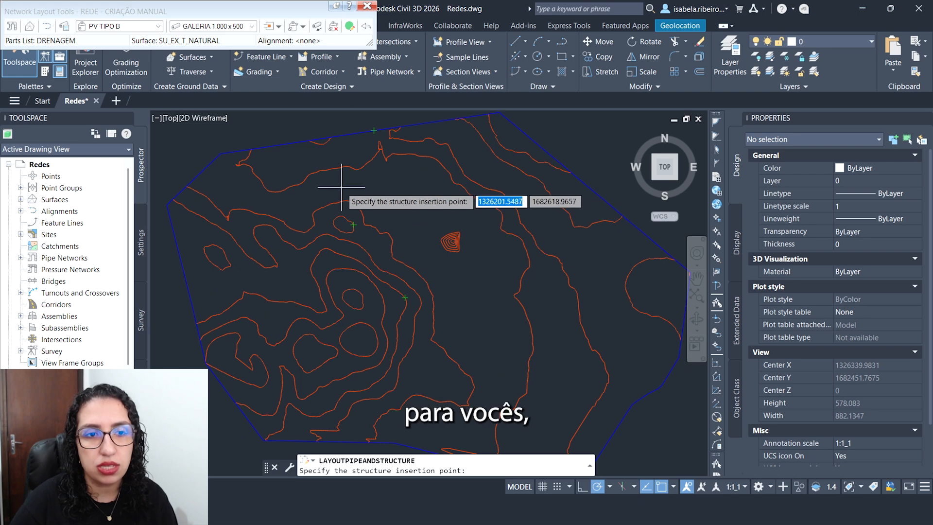
Step: Place the first PV TIPO B structure west of the small nested contours and examine its label
scroll(379, 247, "up", 3)
left_click(376, 246)
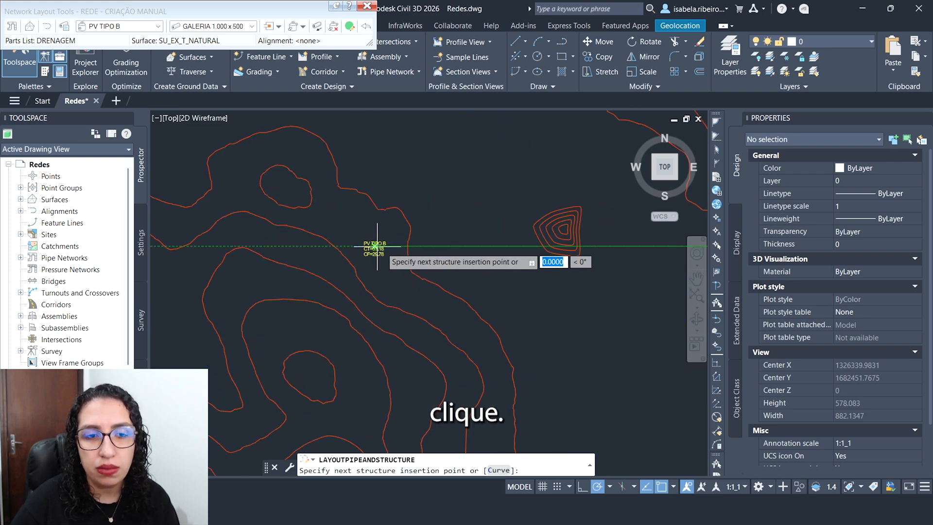
scroll(383, 249, "up", 3)
scroll(383, 248, "up", 2)
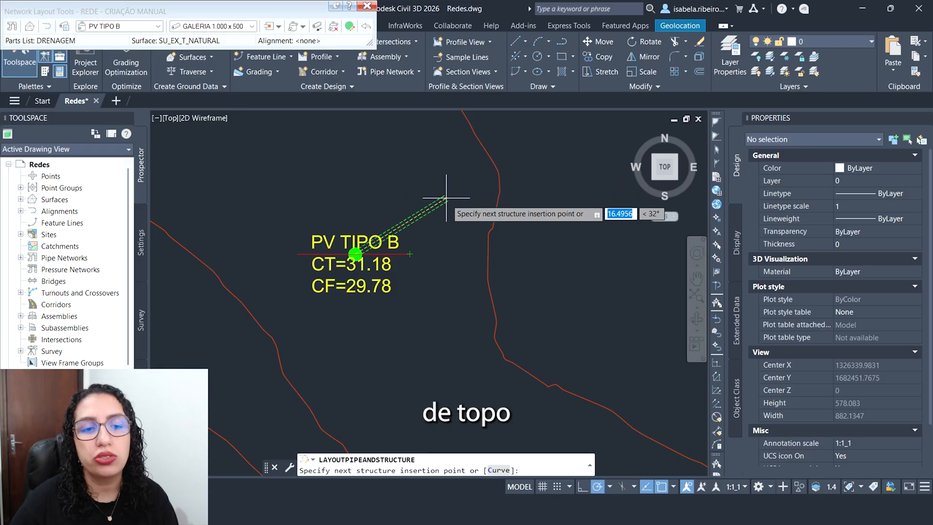
scroll(473, 190, "down", 2)
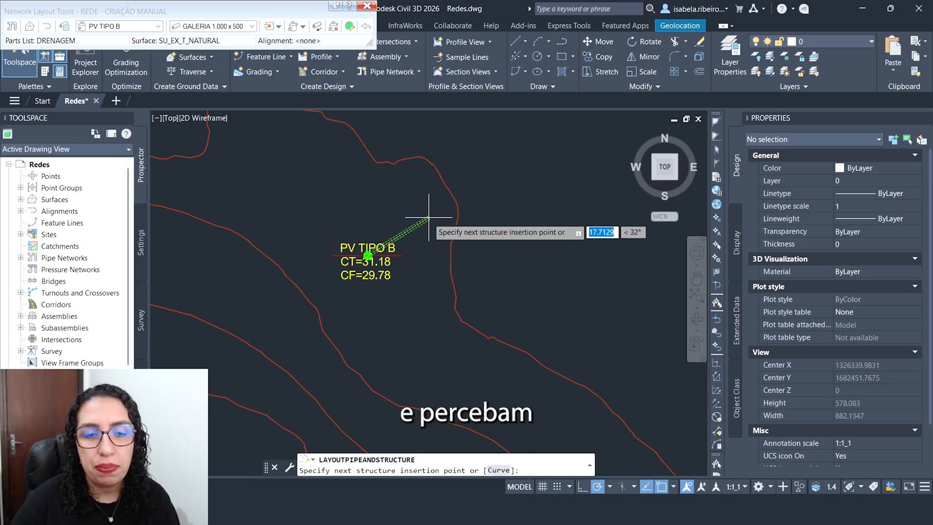
scroll(422, 220, "up", 3)
scroll(437, 195, "down", 2)
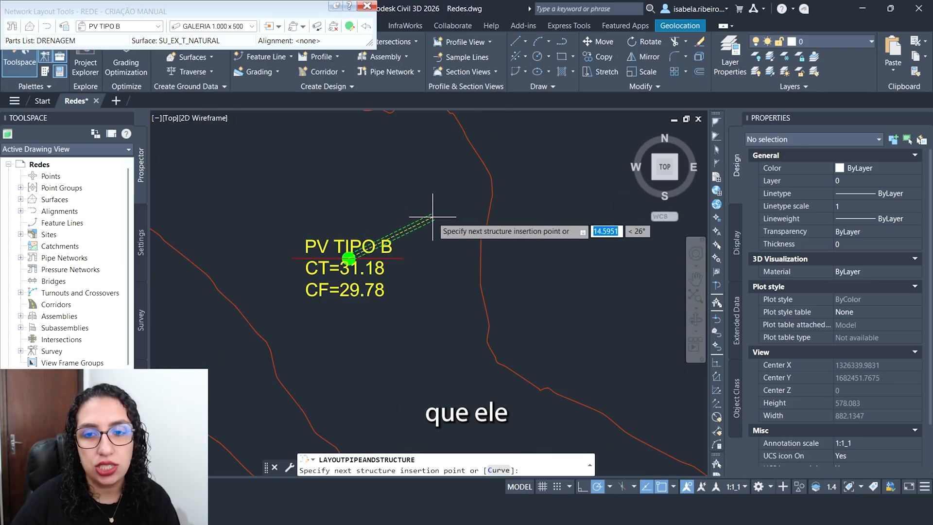
scroll(413, 224, "down", 2)
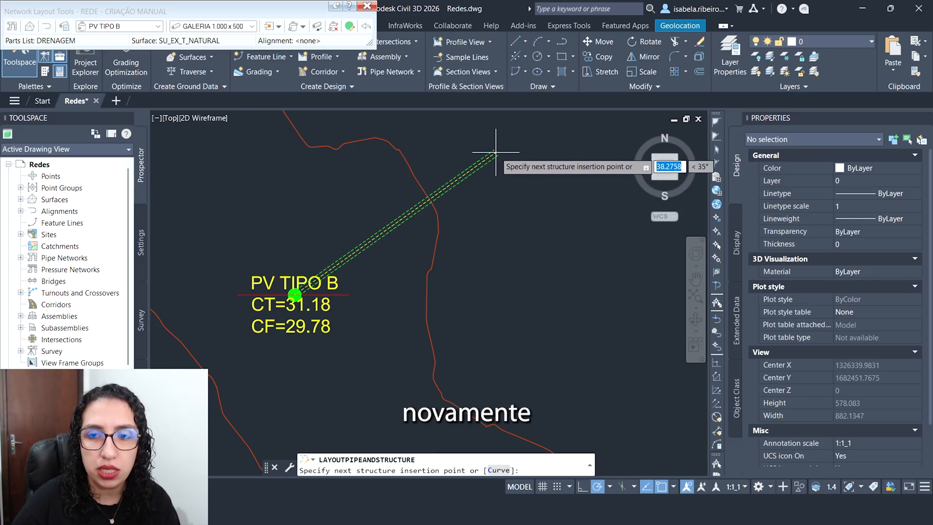
Step: Place two more PV TIPO B structures northeast of the first, joined by box culvert pipes about 38 m and 35 m long, and end the layout
left_click(496, 152)
middle_click_drag(568, 161, 498, 187)
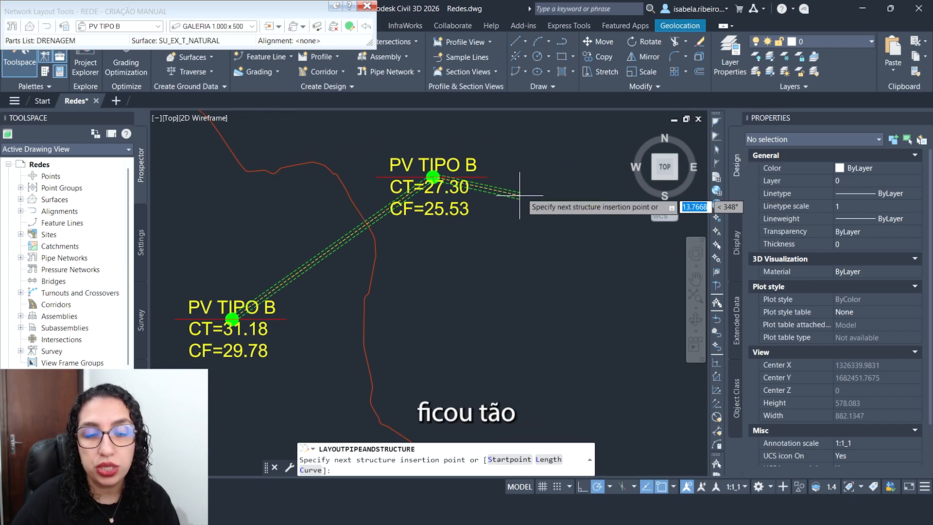
scroll(530, 180, "down", 6)
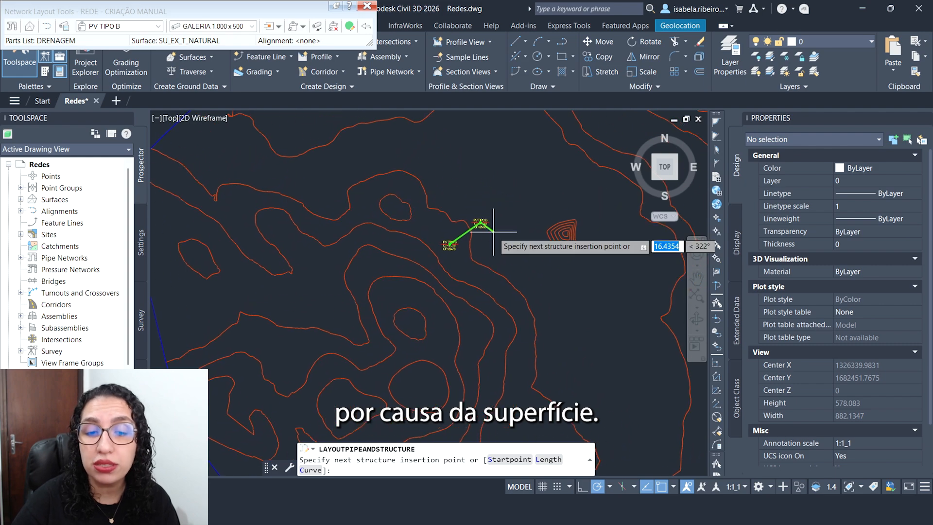
scroll(493, 232, "up", 6)
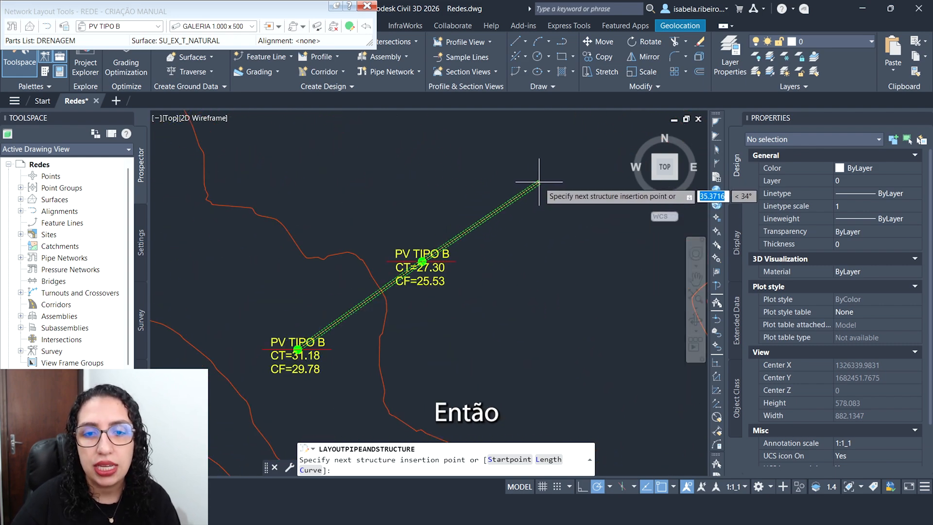
left_click(539, 182)
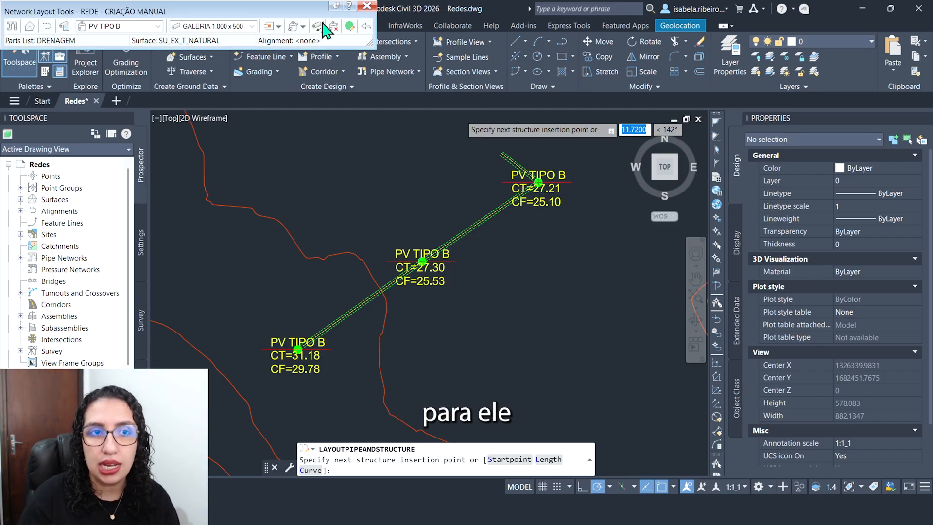
key("Escape")
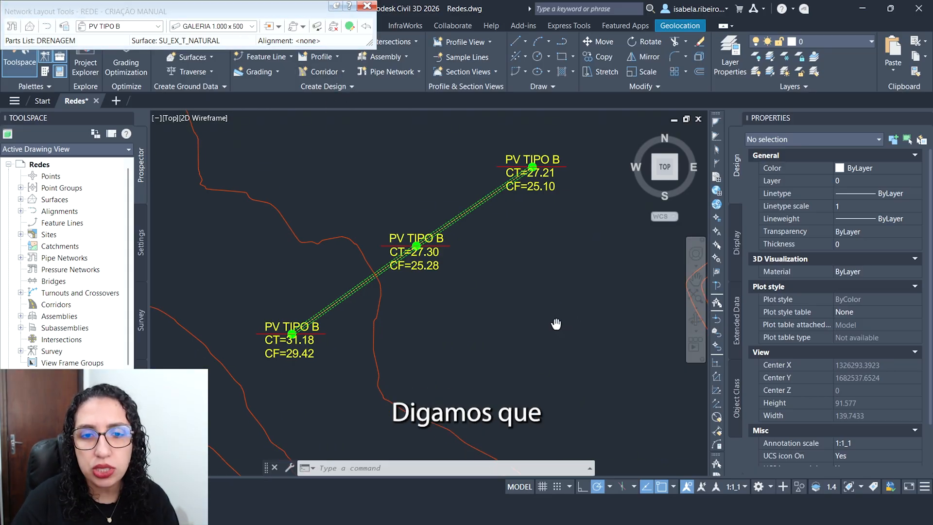
Step: In Pipes Only mode, lay a GALERIA 1.000 x 500 mm branch pipe from the middle PV TIPO B structure toward the southeast
scroll(420, 233, "up", 2)
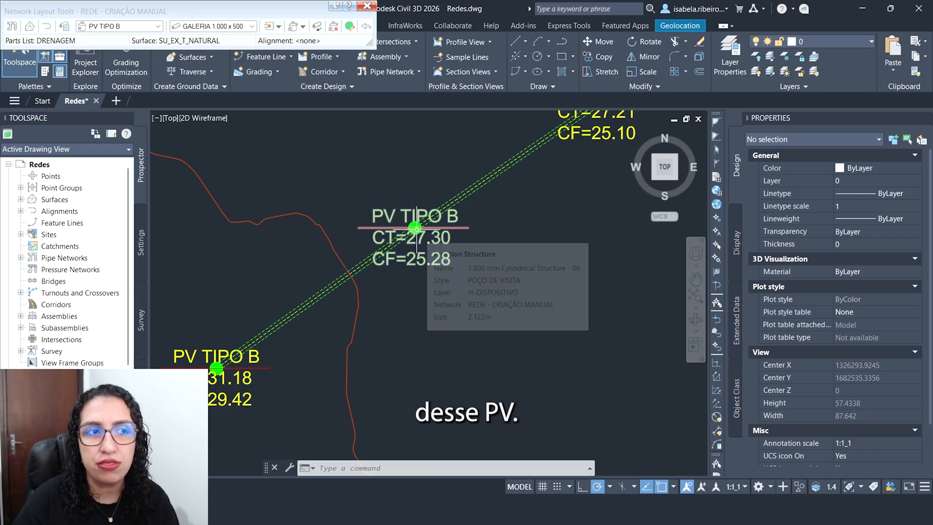
left_click(302, 26)
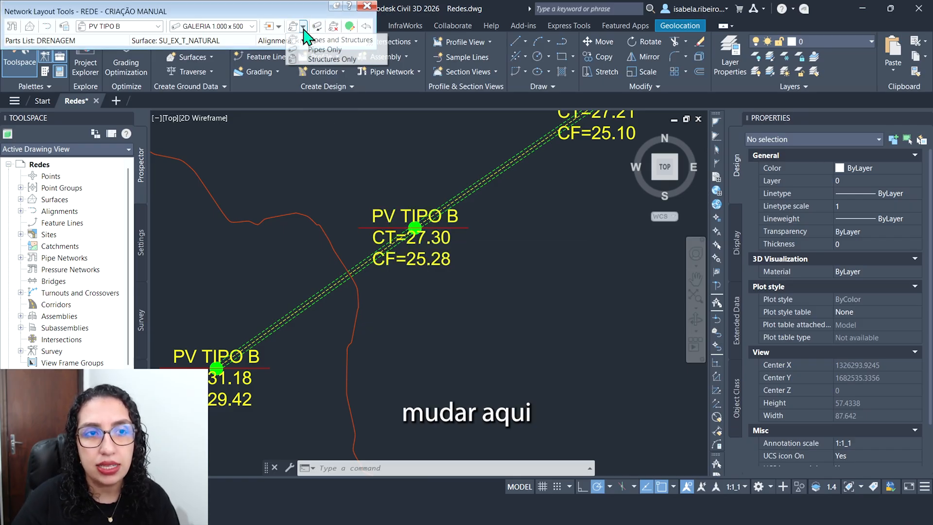
left_click(331, 50)
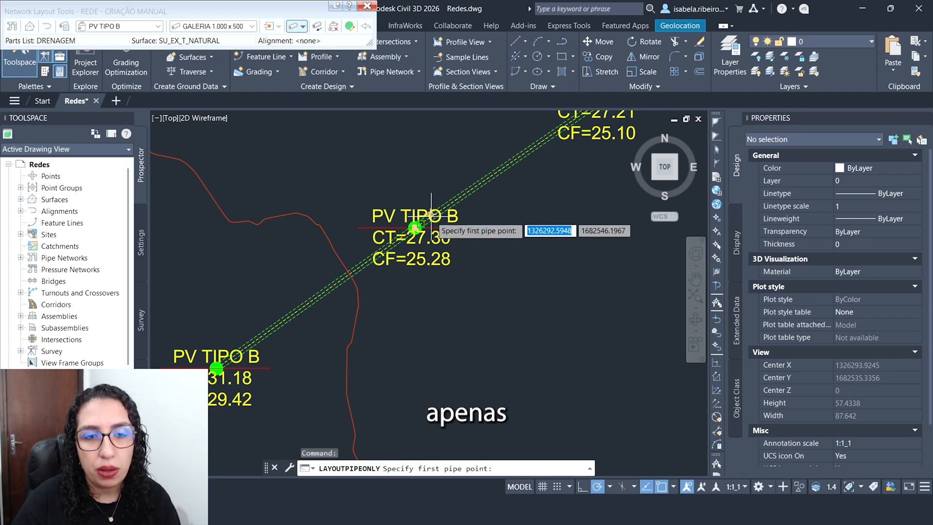
scroll(414, 227, "up", 5)
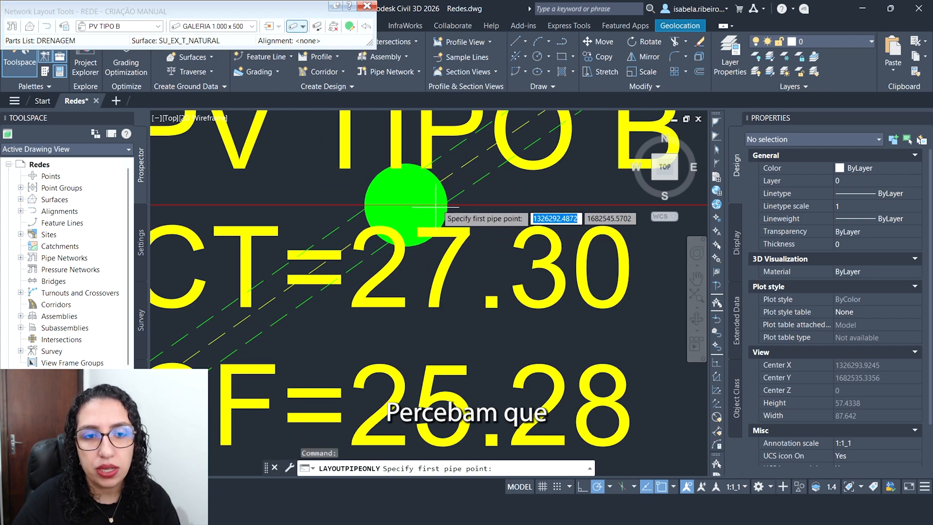
scroll(439, 207, "down", 4)
scroll(459, 200, "down", 6)
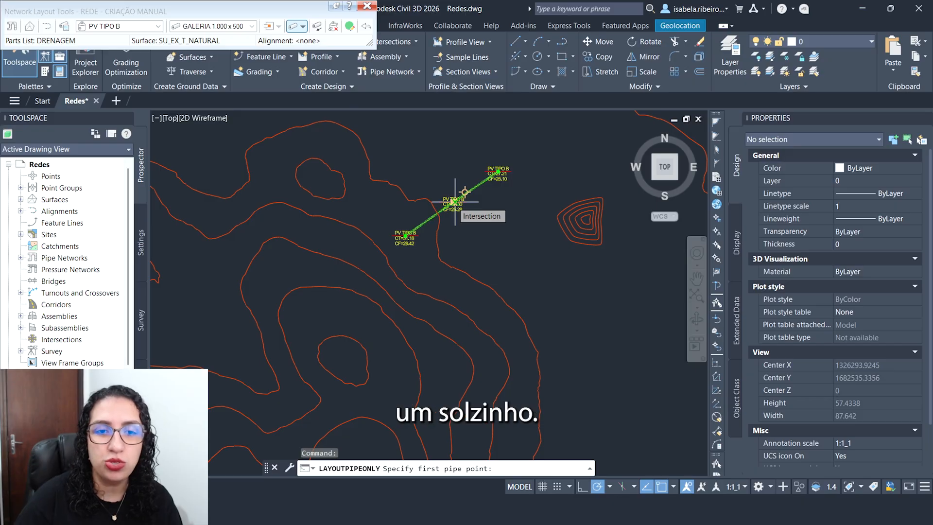
scroll(454, 201, "up", 10)
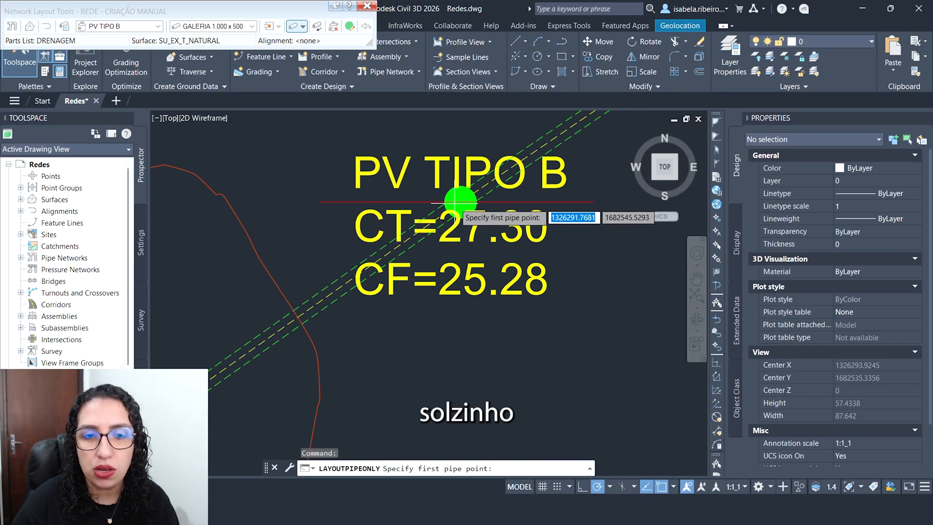
left_click(461, 202)
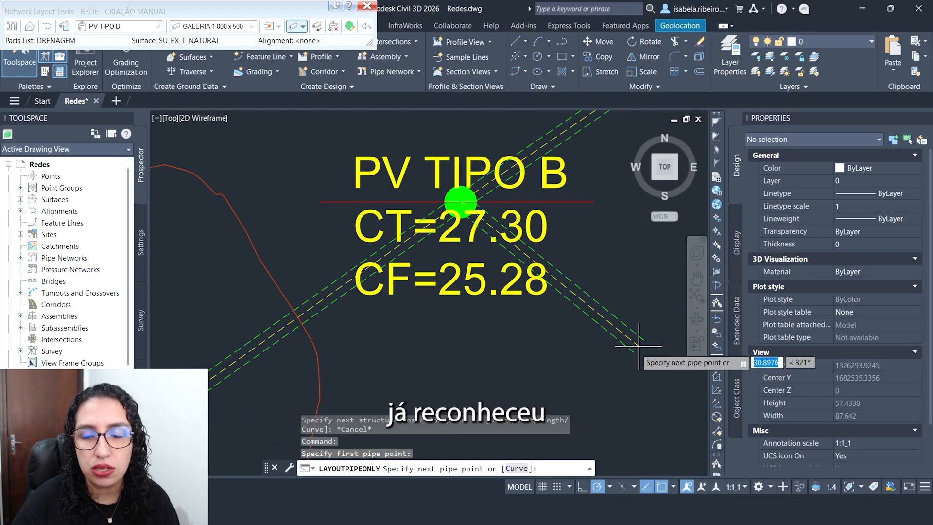
middle_click_drag(624, 341, 528, 256)
scroll(528, 256, "down", 7)
scroll(505, 256, "up", 3)
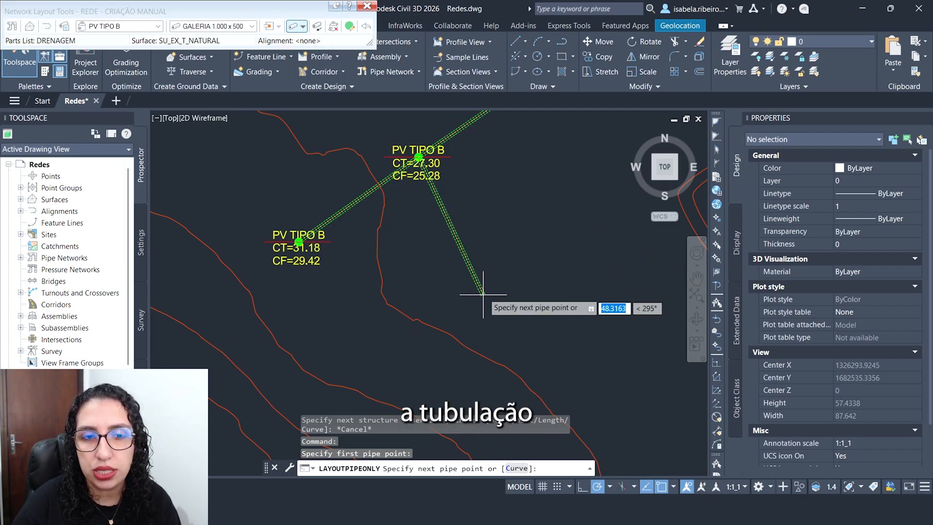
scroll(478, 244, "up", 2)
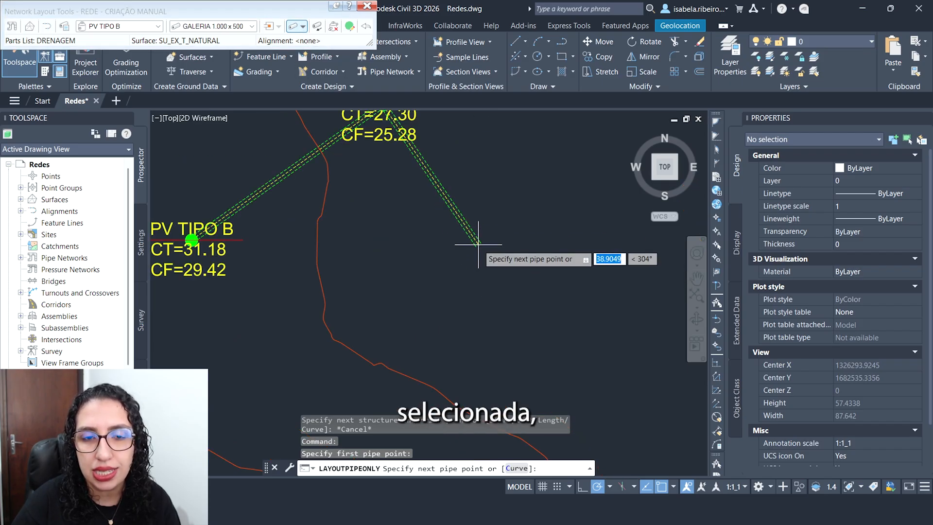
left_click(504, 263)
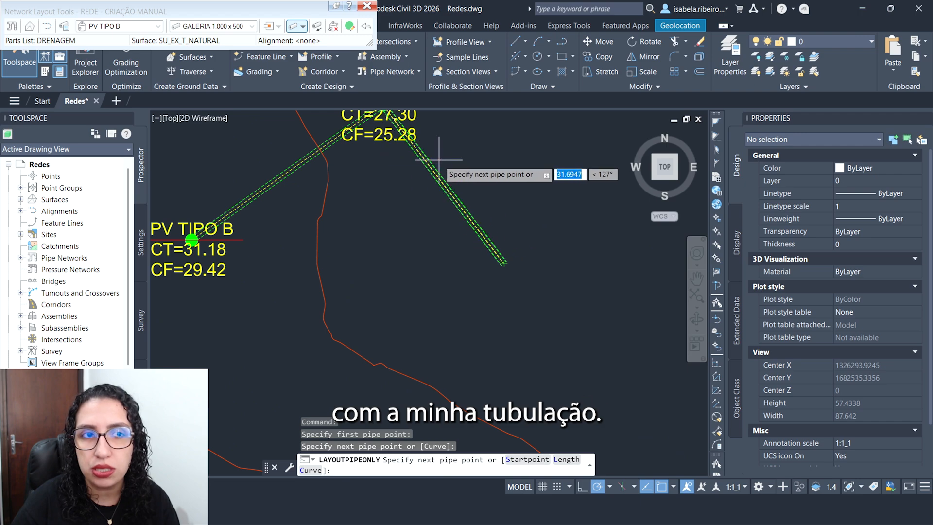
Step: In Pipes and Structures mode, place a PV TIPO B structure at the branch pipe's free end, then close the network layout tools
left_click(302, 27)
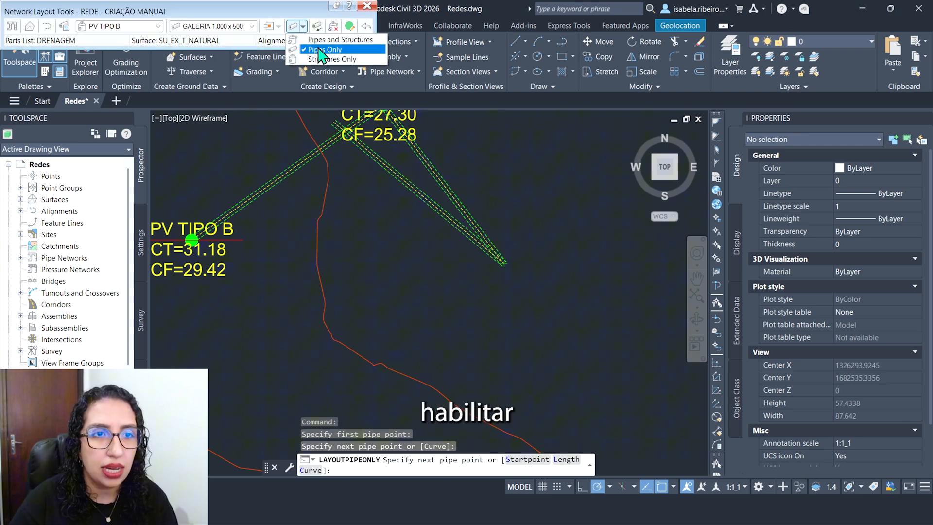
left_click(335, 36)
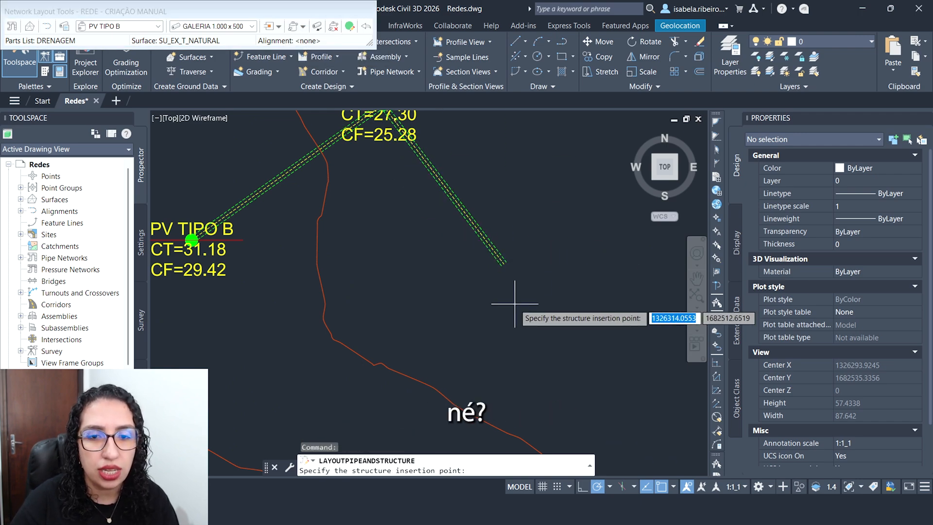
left_click(504, 263)
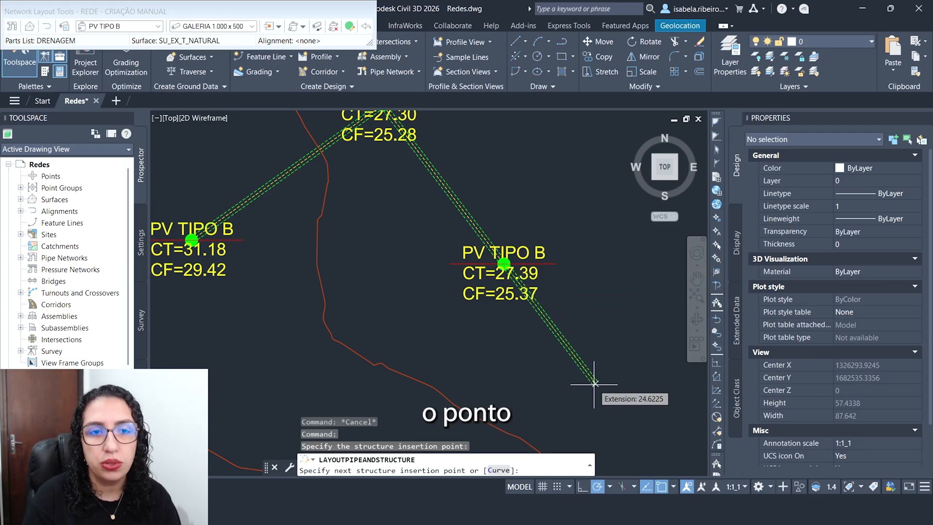
key("Escape")
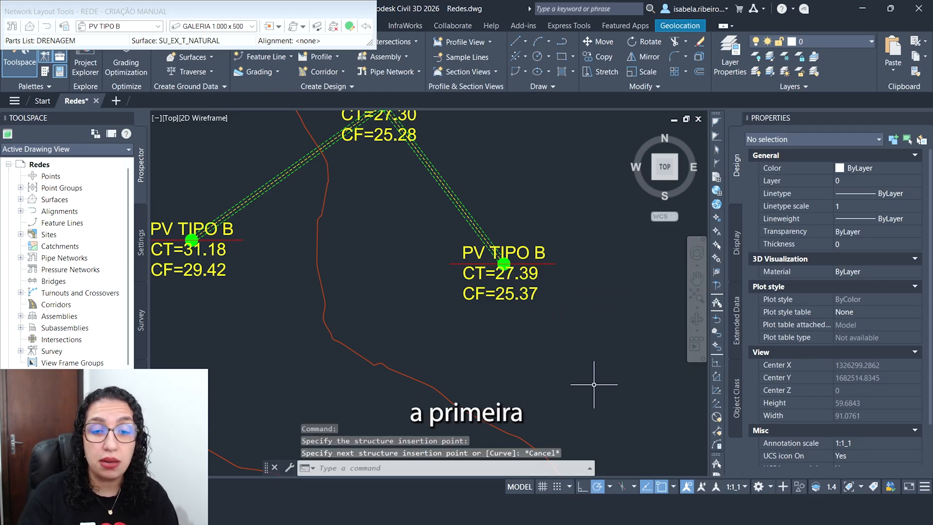
scroll(555, 309, "down", 4)
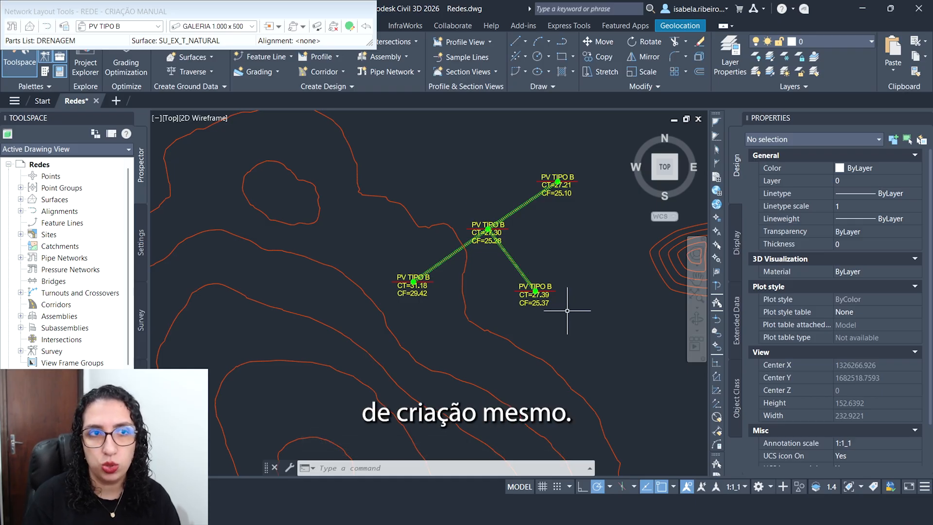
key("Escape")
key("Escape")
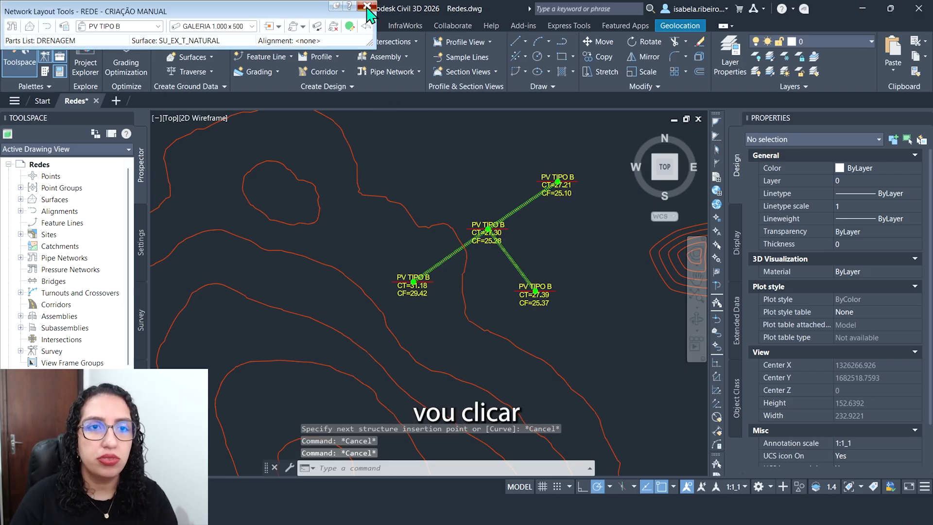
left_click(367, 7)
Step: Draw an open three-segment polyline north of the pipe network, running west to east with a horizontal middle segment
scroll(604, 326, "down", 3)
scroll(489, 284, "down", 2)
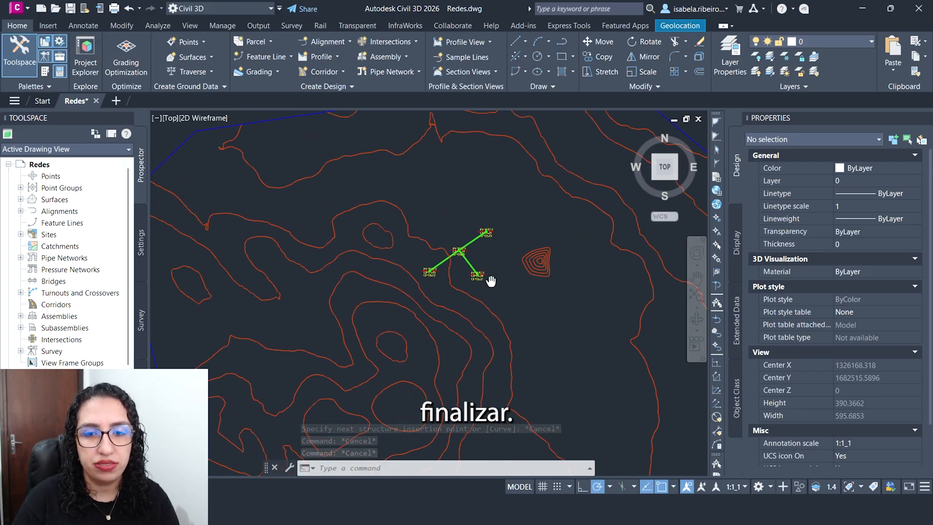
scroll(493, 329, "up", 4)
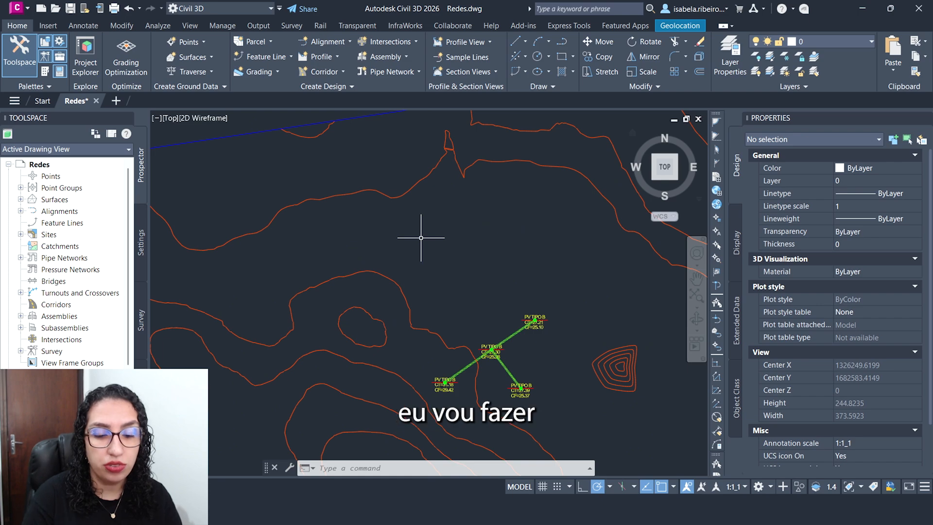
type("p")
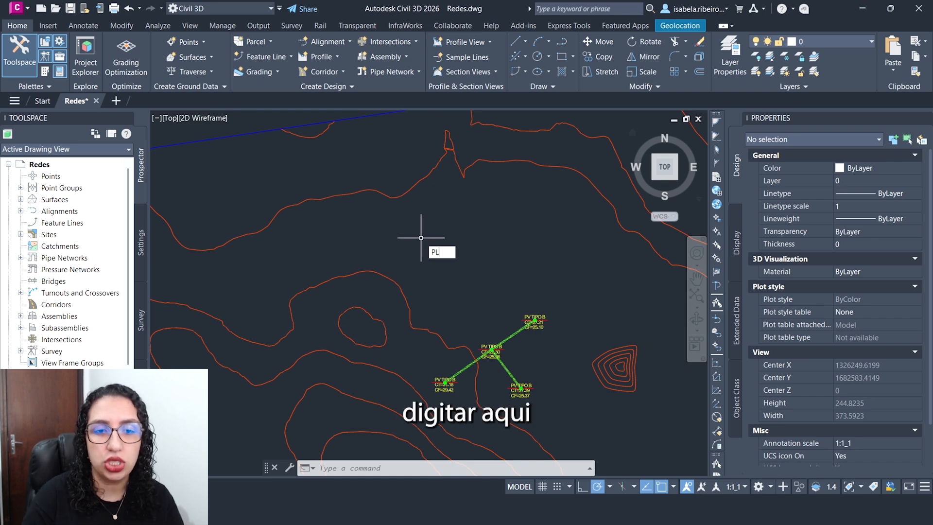
key("Return")
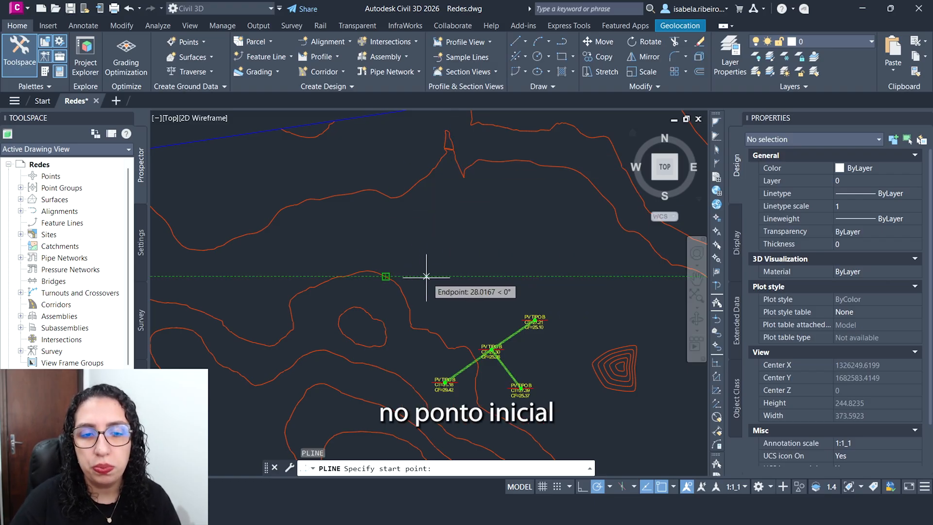
left_click(386, 253)
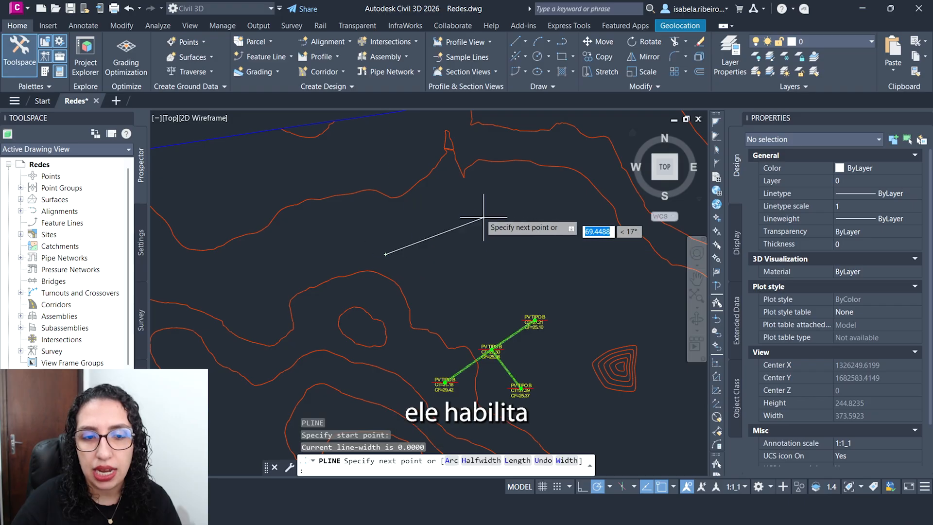
left_click(428, 227)
scroll(436, 228, "up", 4)
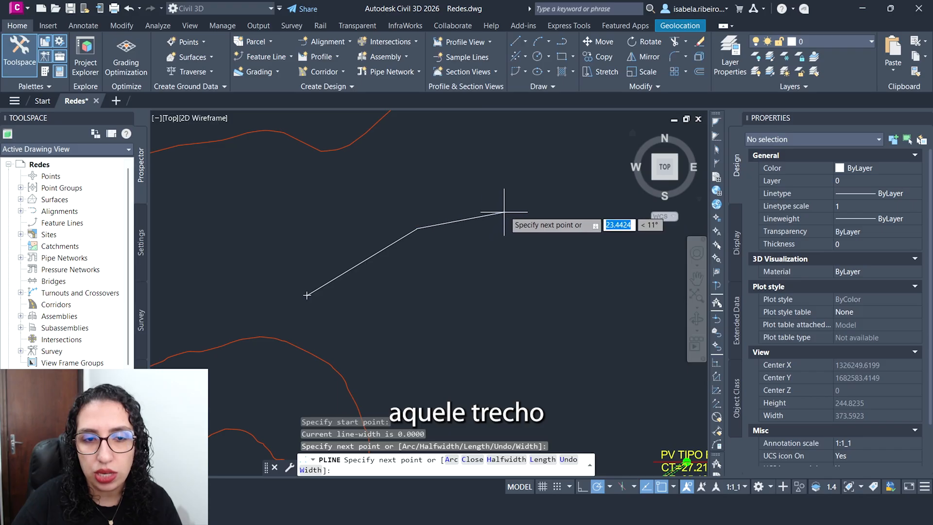
scroll(505, 212, "down", 4)
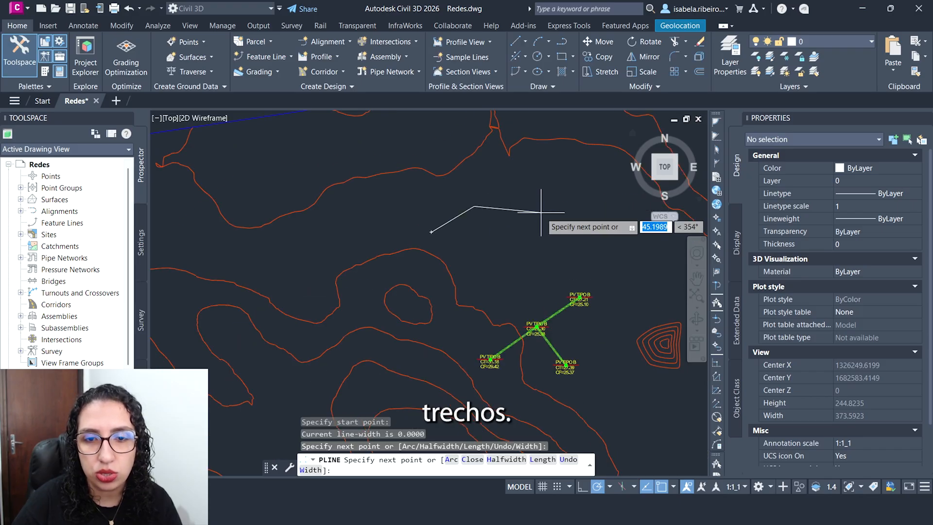
left_click(544, 206)
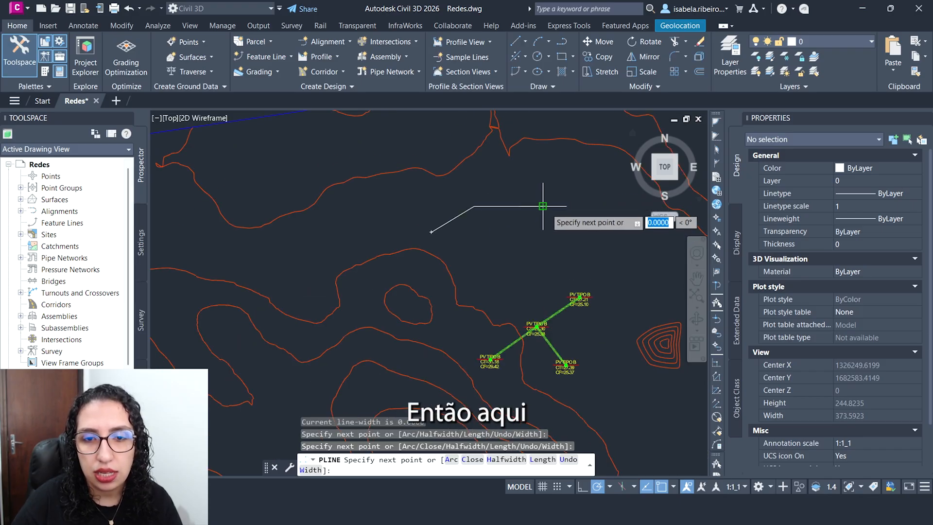
left_click(578, 160)
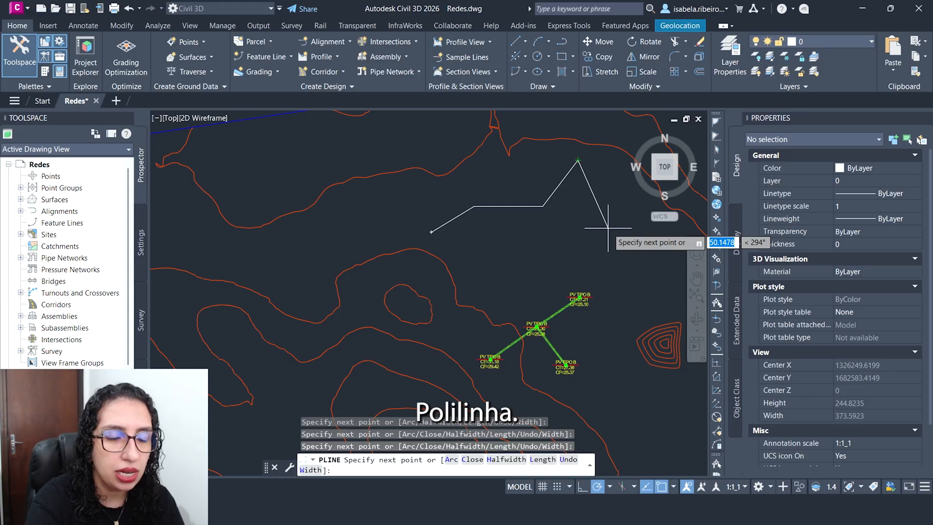
key("Escape")
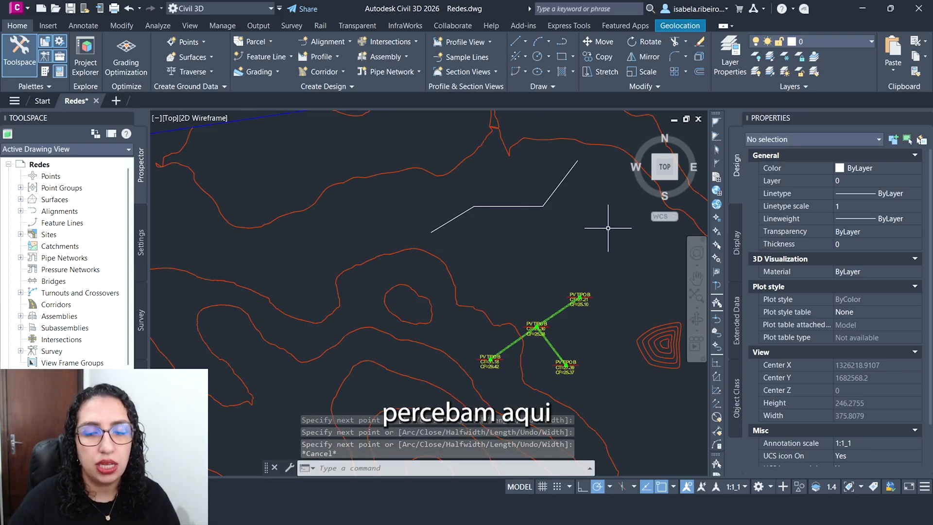
Step: Start Create Pipe Network from Object on the three-segment polyline, try reversing the flow, and accept the west-to-east direction
scroll(471, 206, "up", 2)
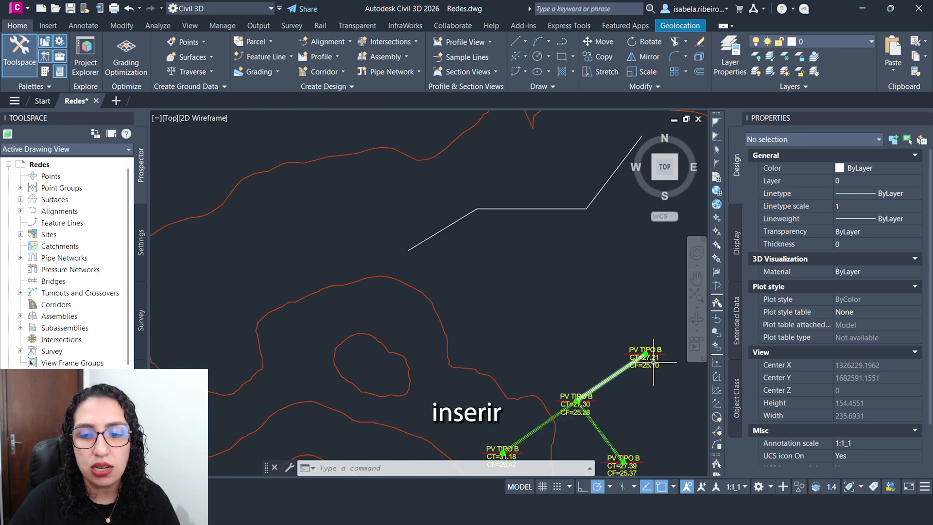
middle_click_drag(532, 272, 490, 275)
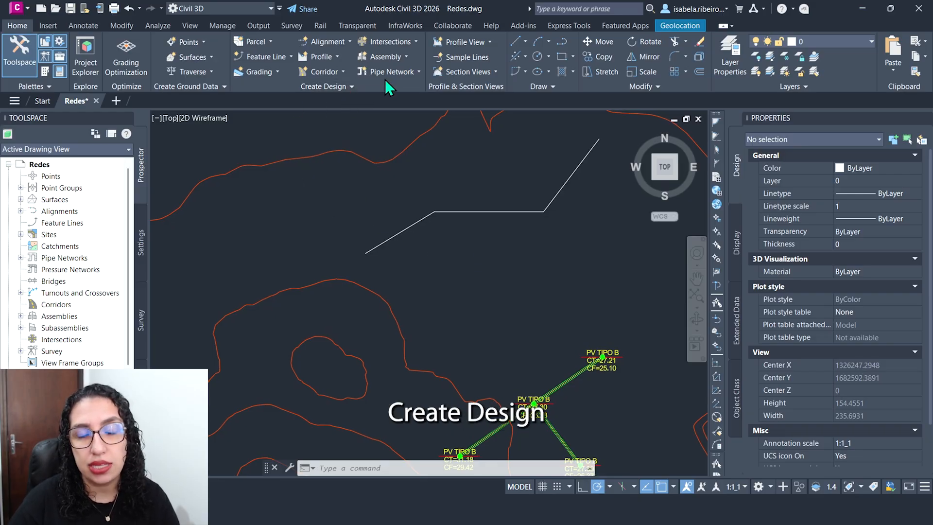
left_click(407, 72)
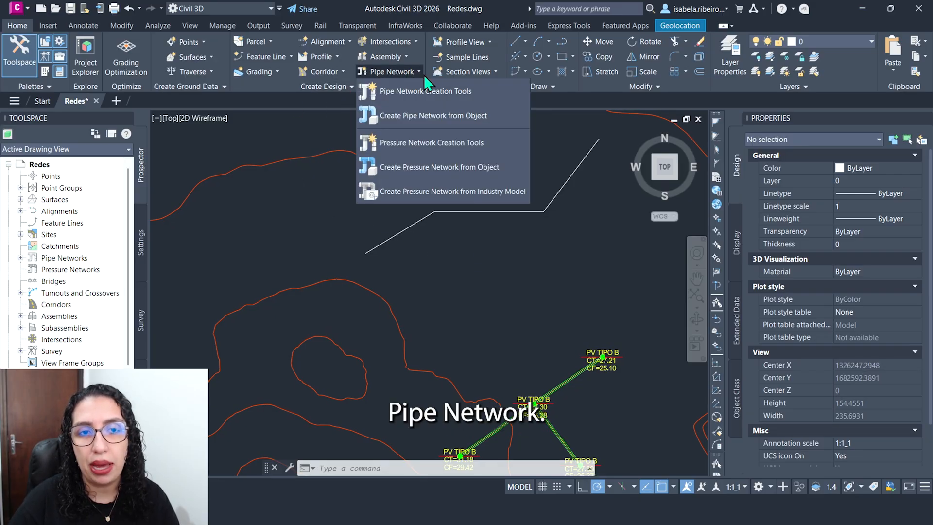
left_click(483, 116)
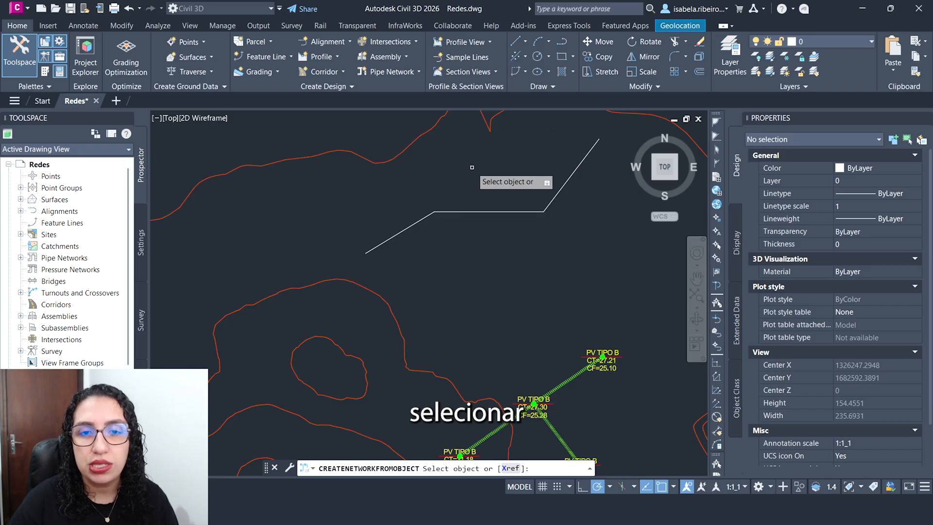
left_click(465, 211)
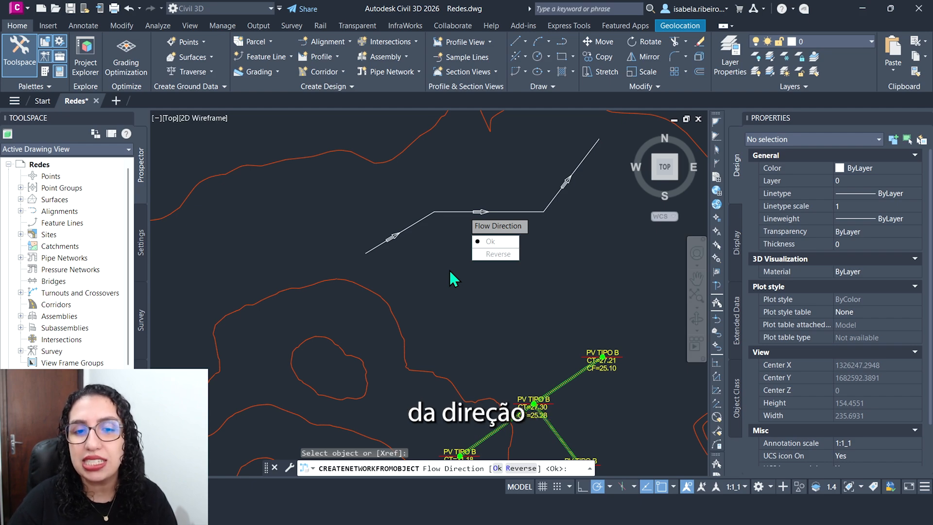
left_click(505, 255)
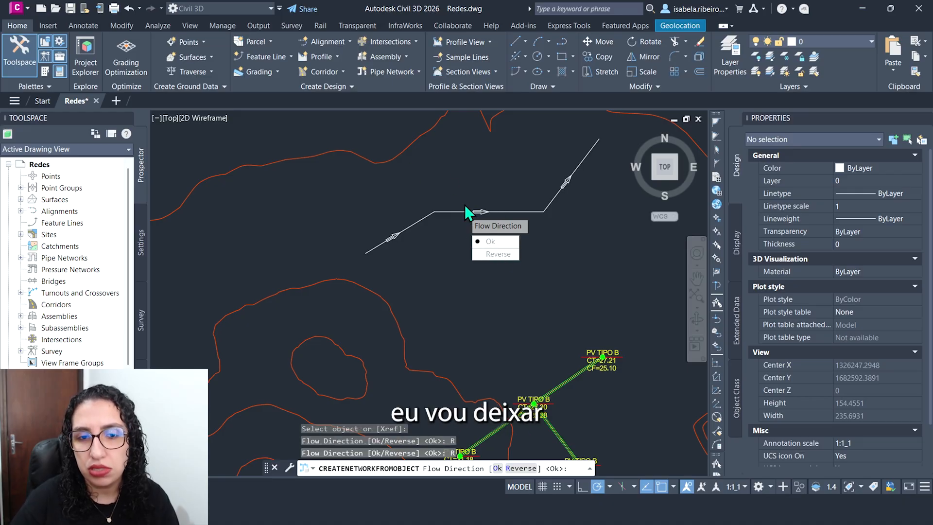
left_click(503, 253)
left_click(503, 242)
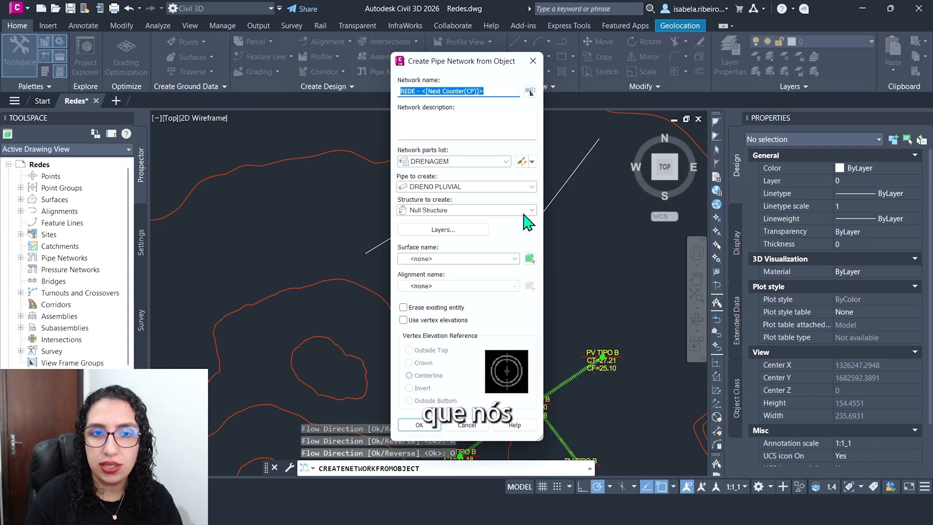
Step: Name the network REDE - PL, reference the SU_EX_T_NATURAL surface, and enable erasing the existing entity
left_click_drag(483, 92, 426, 92)
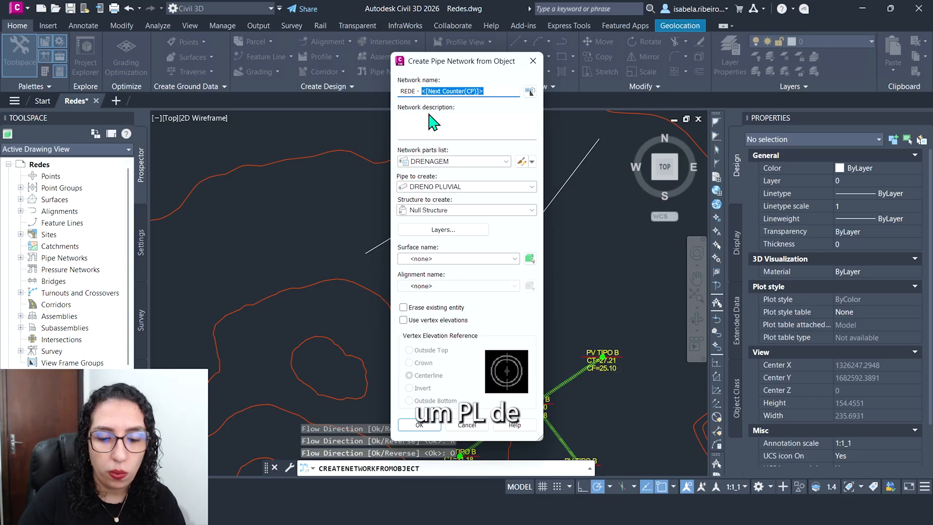
type("PL")
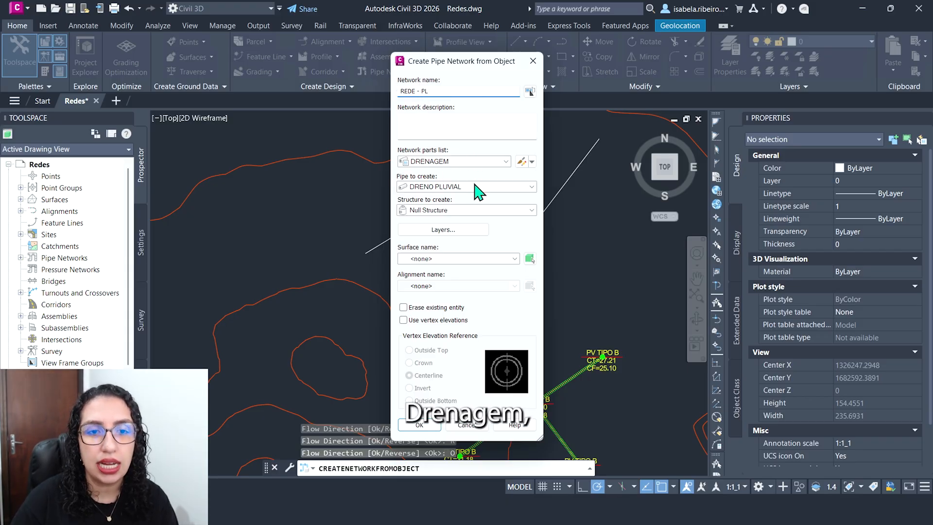
left_click(468, 259)
left_click(452, 288)
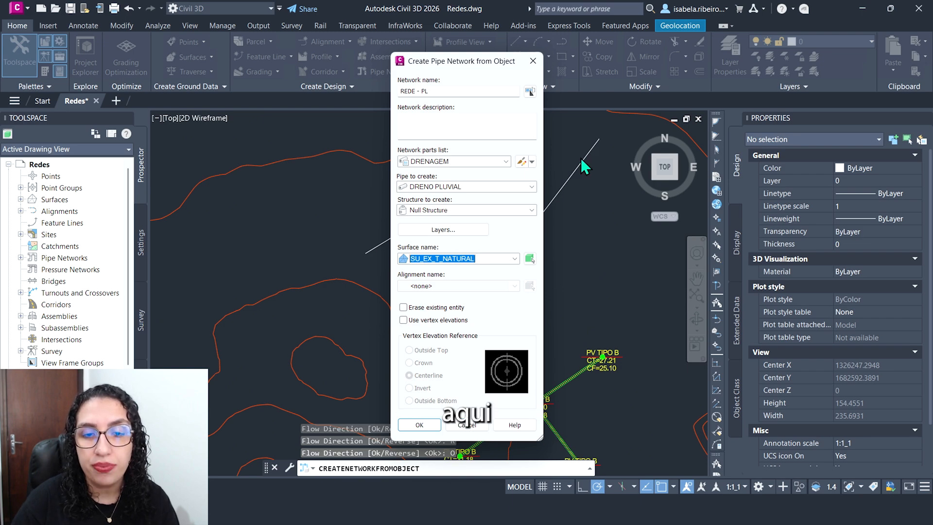
left_click(442, 308)
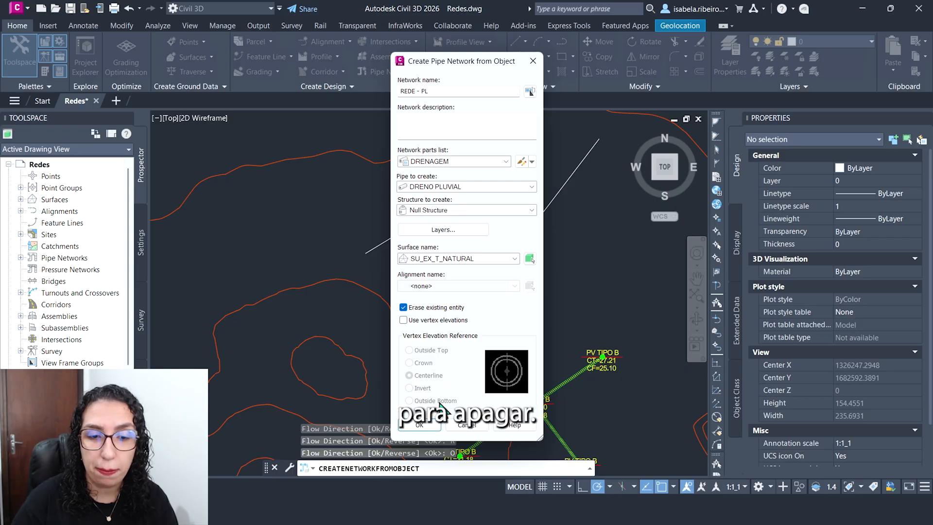
Step: Choose GALERIA 1.000 x 500 mm CONCRETO pipes and PV TIPO B structures, and create the network from the polyline
left_click(452, 186)
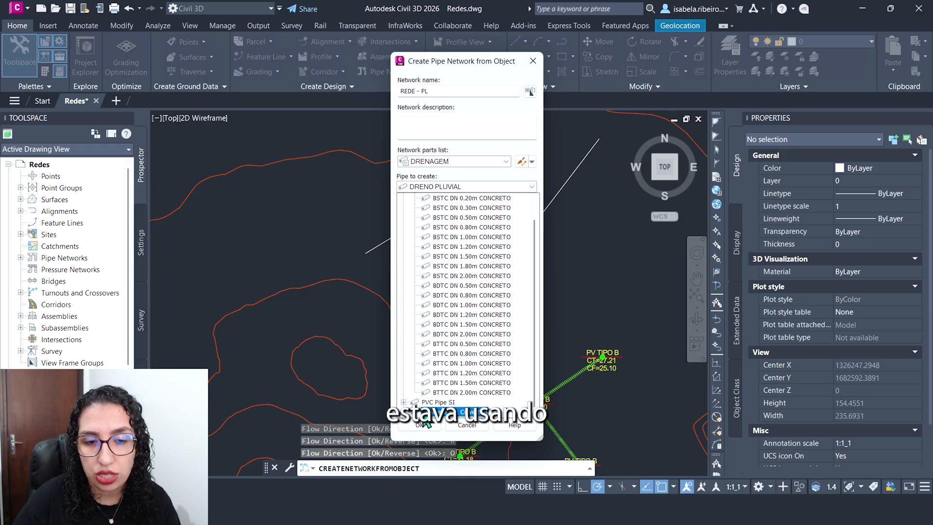
left_click(453, 403)
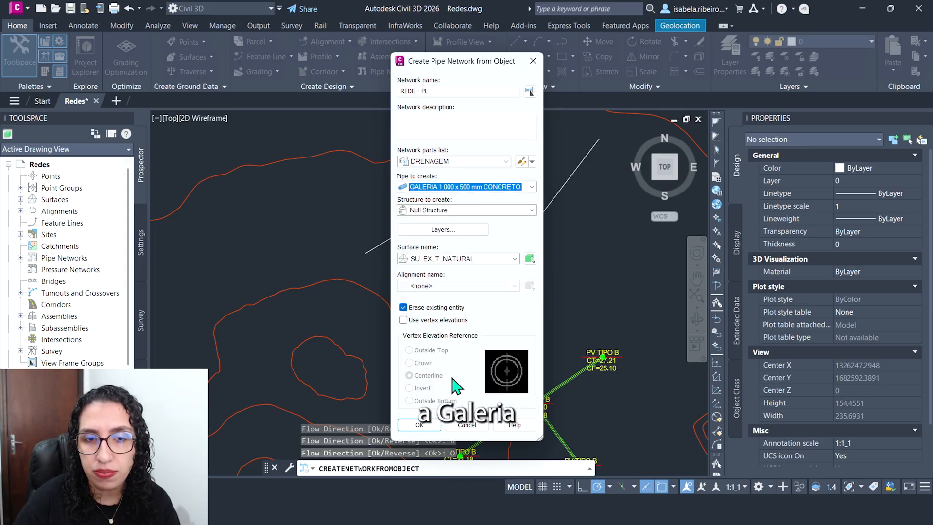
left_click(453, 210)
left_click(404, 261)
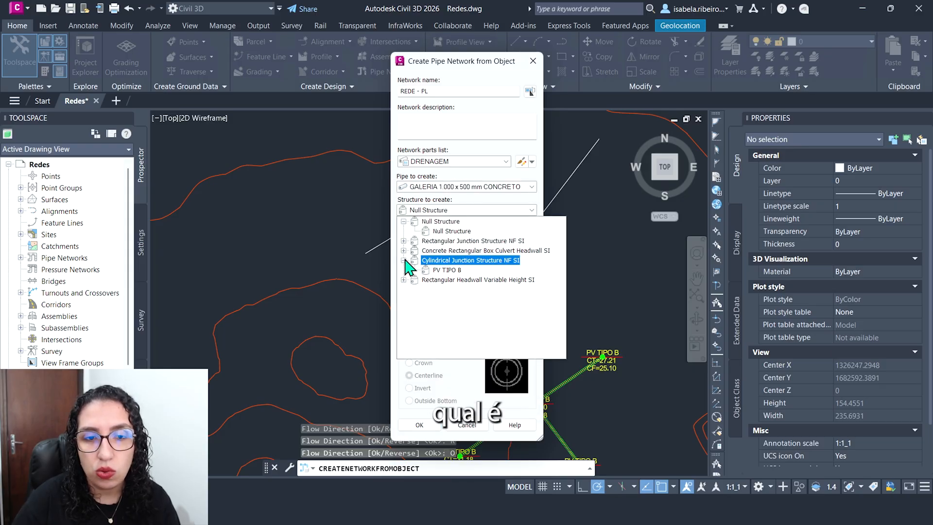
left_click(447, 270)
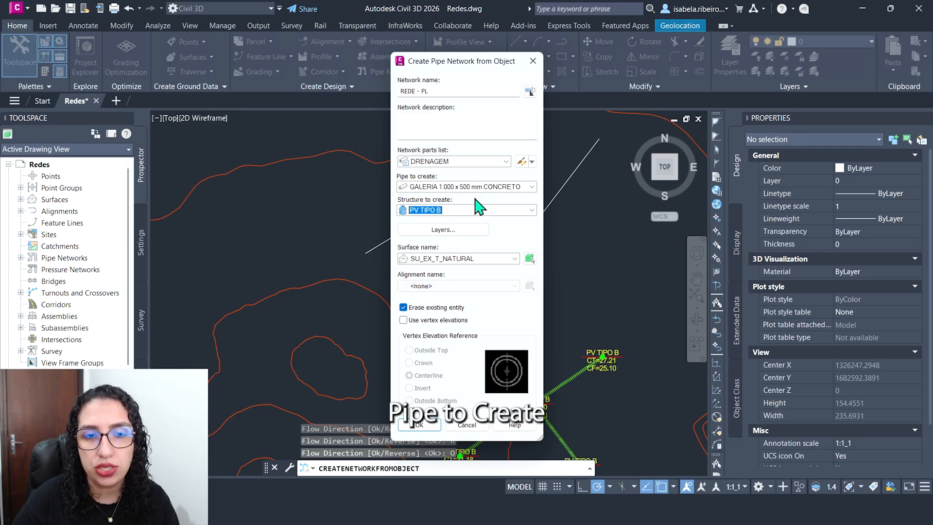
left_click(418, 425)
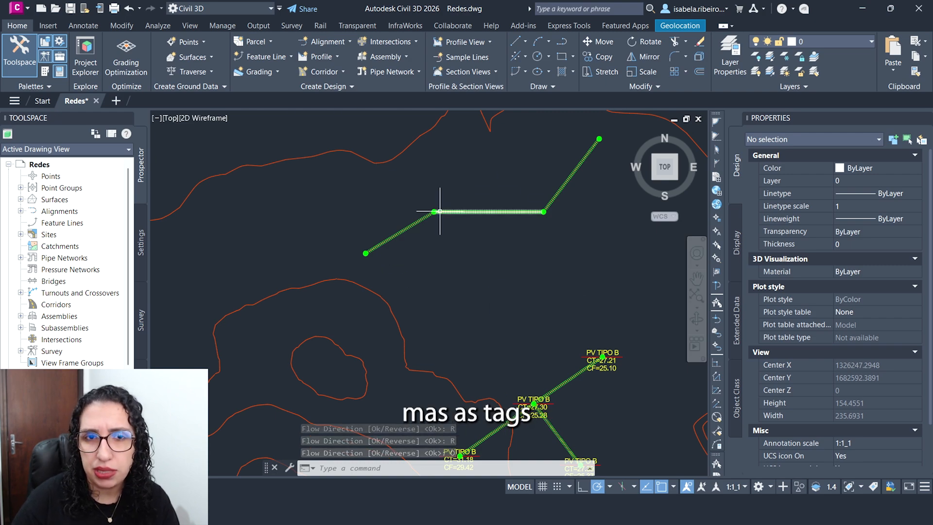
Step: Examine the new REDE - PL network and the properties of its westernmost structure, checking for labels
scroll(353, 264, "up", 8)
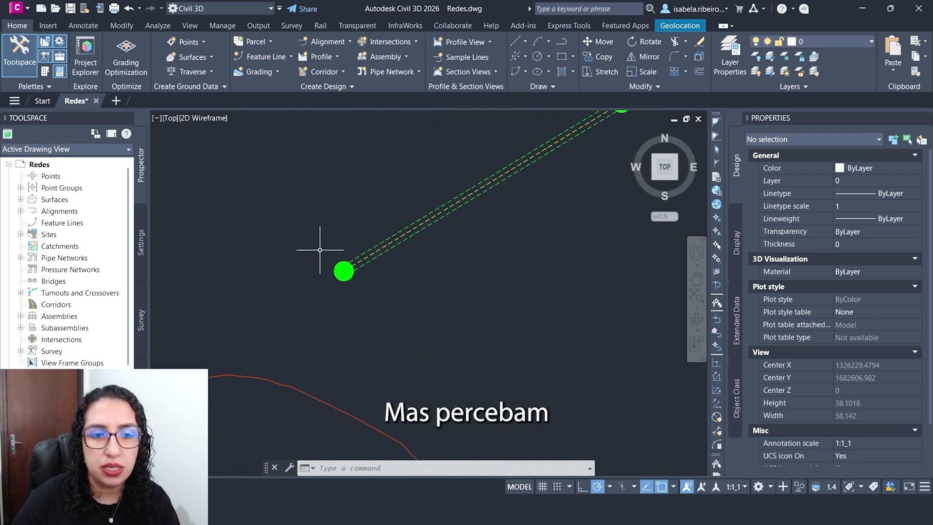
left_click(350, 271)
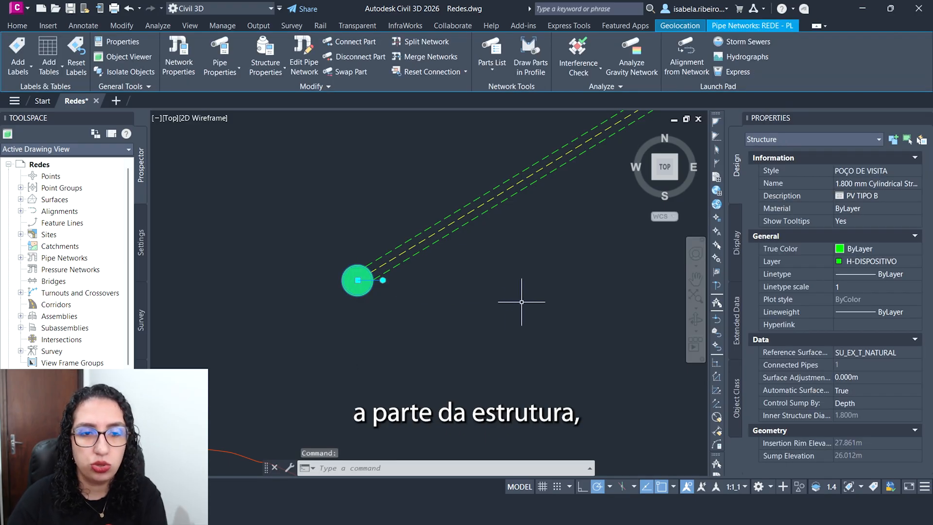
key("Escape")
key("Escape")
scroll(349, 287, "down", 5)
scroll(420, 238, "up", 2)
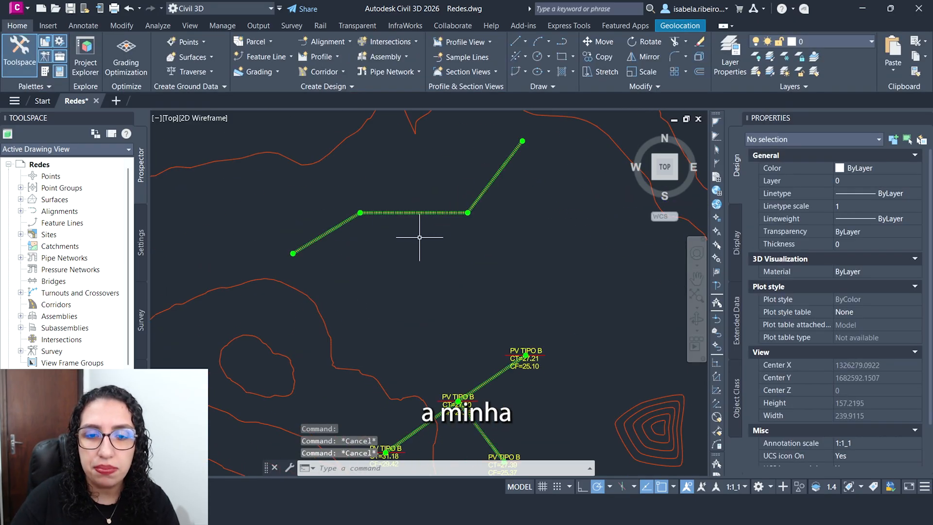
mouse_move(411, 227)
middle_mouse_down()
mouse_move(541, 170)
mouse_move(479, 223)
middle_mouse_up()
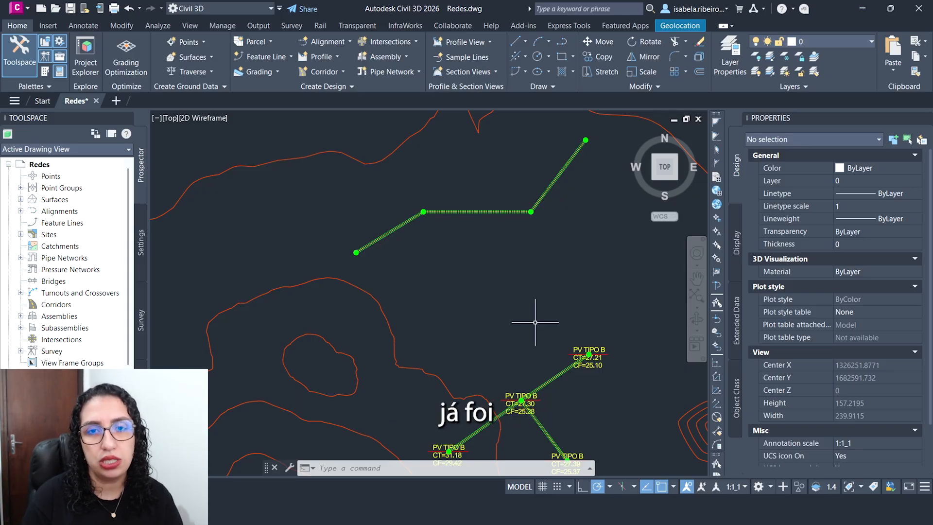
scroll(511, 283, "down", 4)
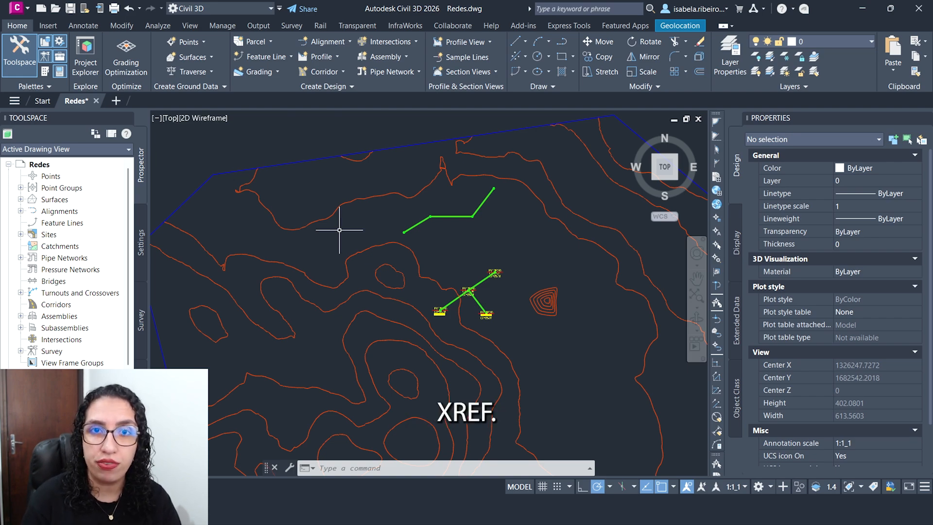
Step: Attach Alinhamento.dwg as an external reference at scale 1 and insertion point 0,0,0, then close the external references manager
type("XREF")
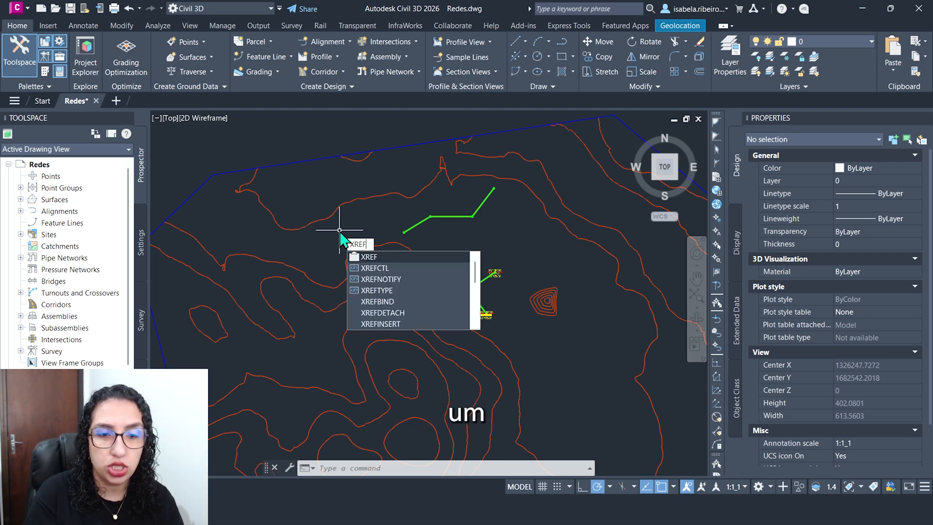
key("Return")
left_click(67, 75)
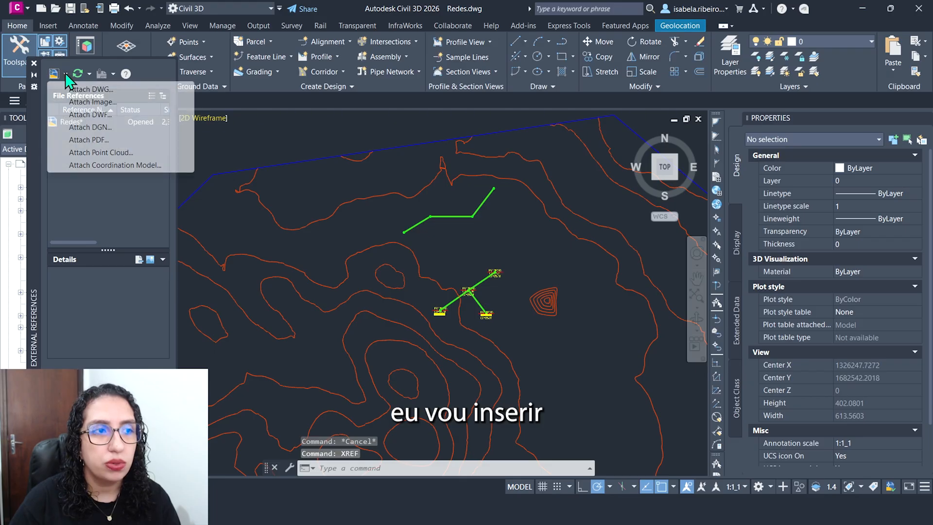
left_click(96, 89)
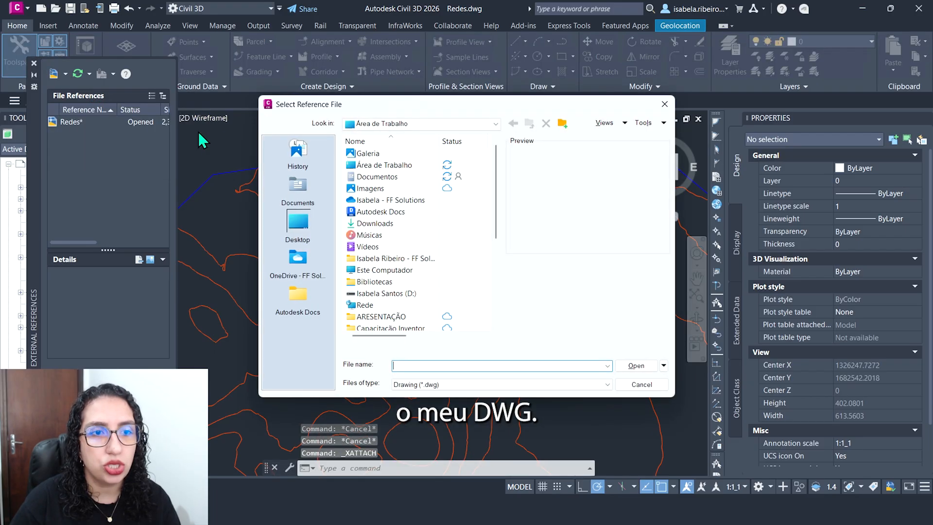
scroll(403, 291, "down", 5)
left_click(402, 318)
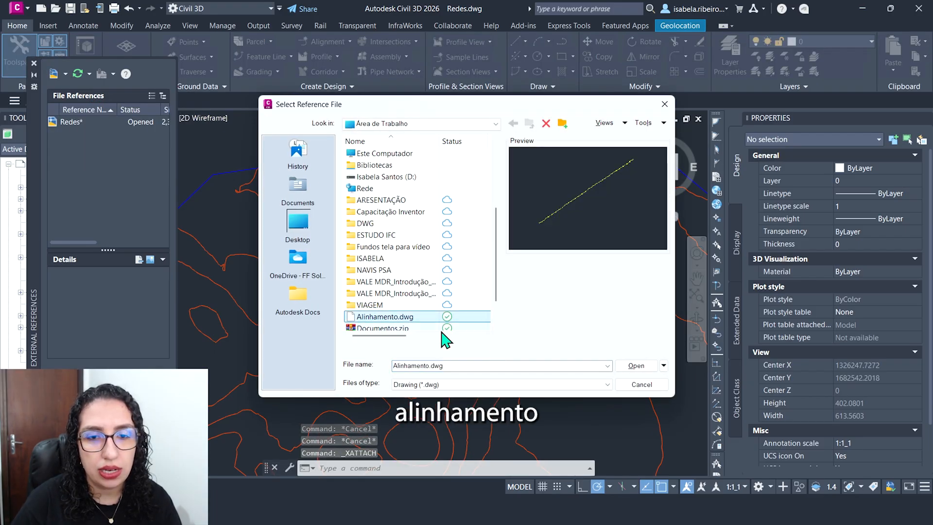
left_click(632, 366)
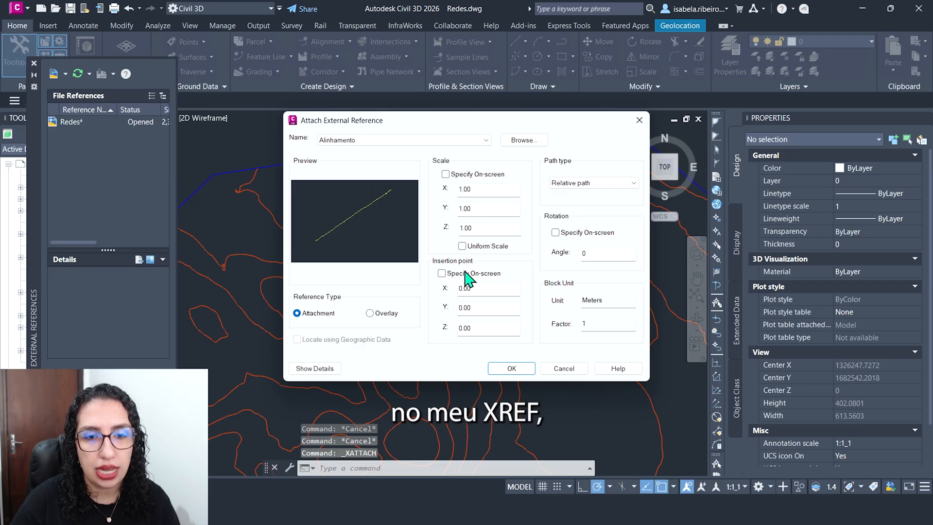
left_click(511, 368)
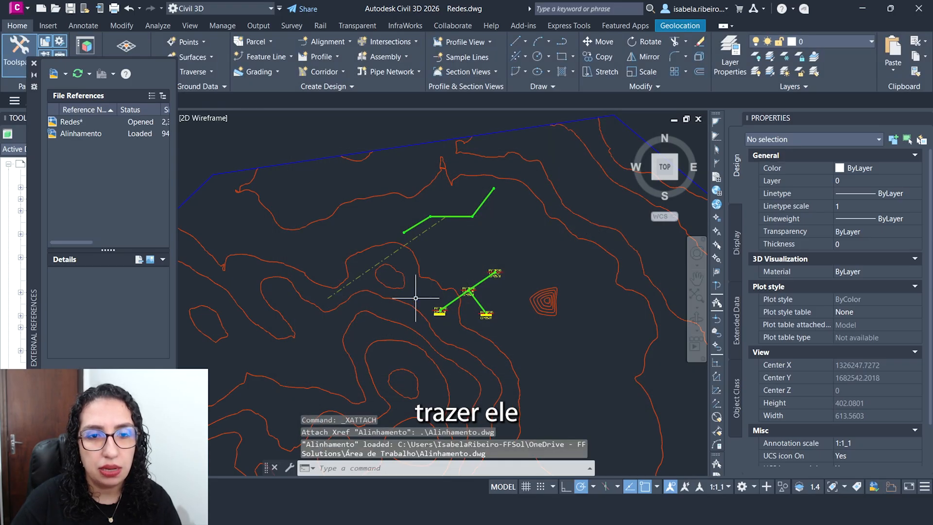
scroll(444, 225, "up", 6)
scroll(451, 209, "down", 4)
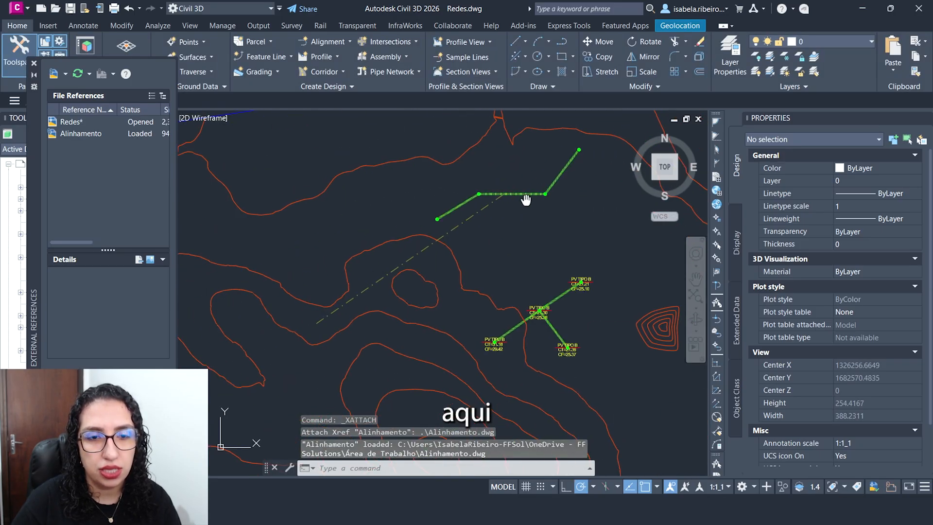
left_click(34, 64)
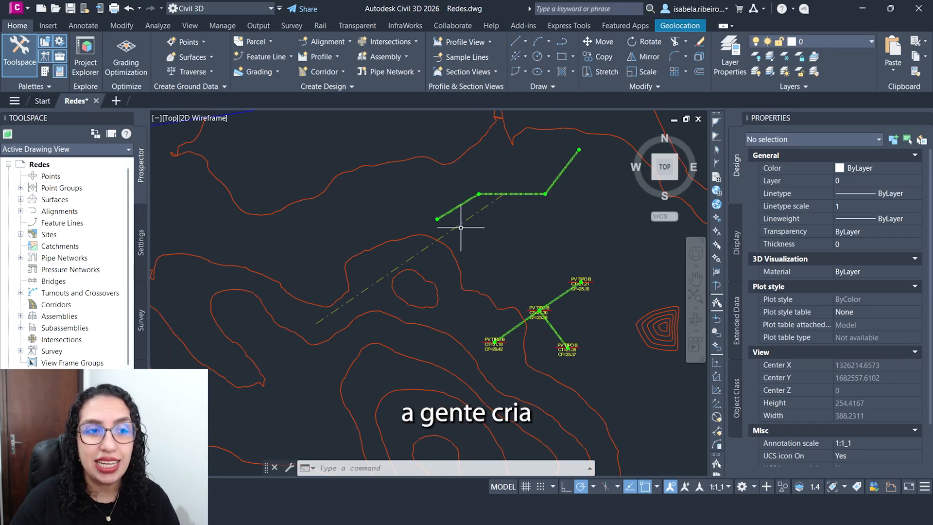
Step: Start Create Pipe Network from Object with the Xref option on the referenced alignment and accept its northeast flow direction
left_click(419, 73)
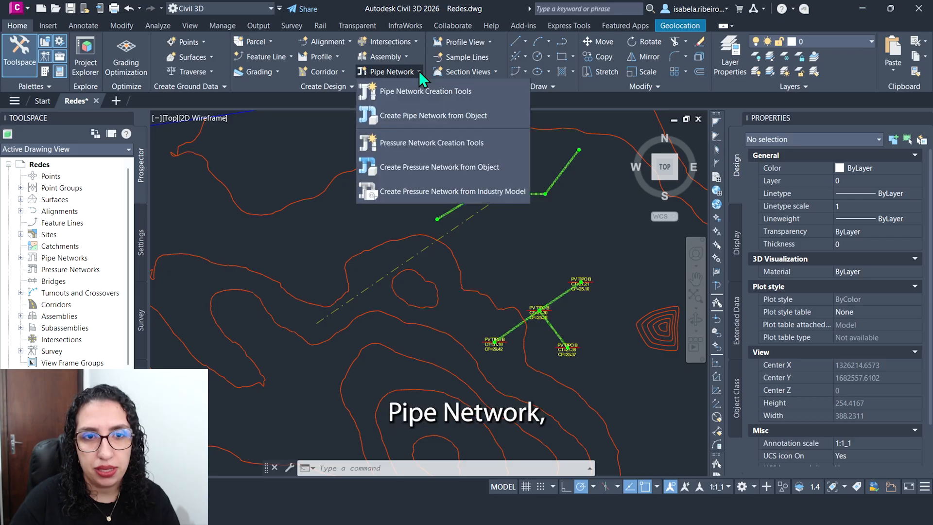
left_click(419, 122)
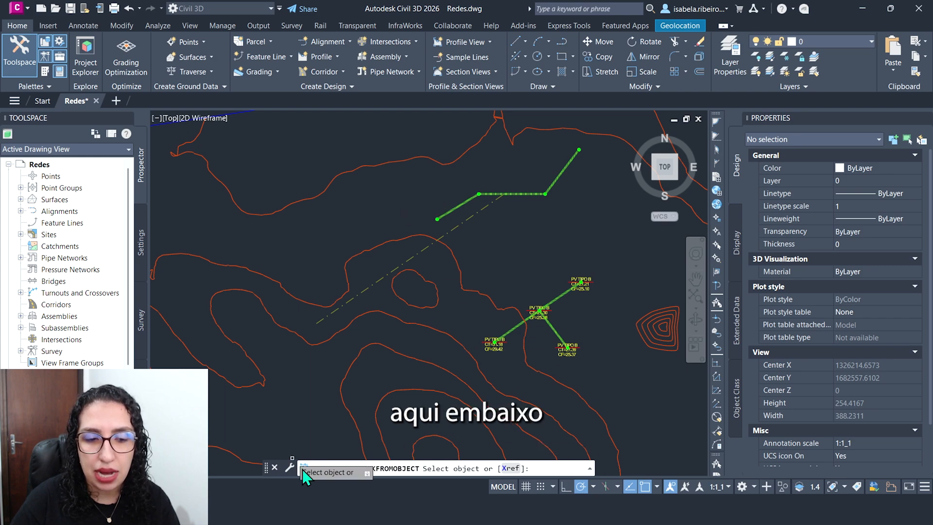
left_click(505, 469)
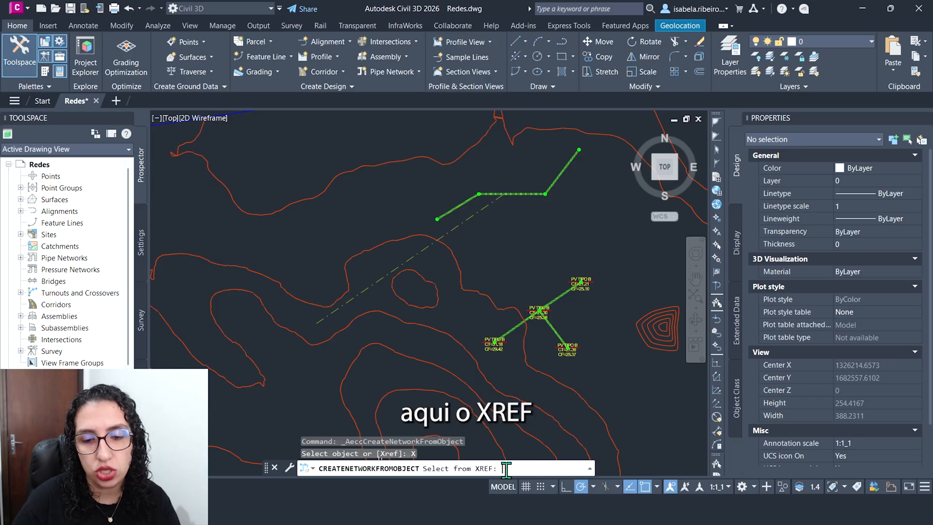
left_click(415, 256)
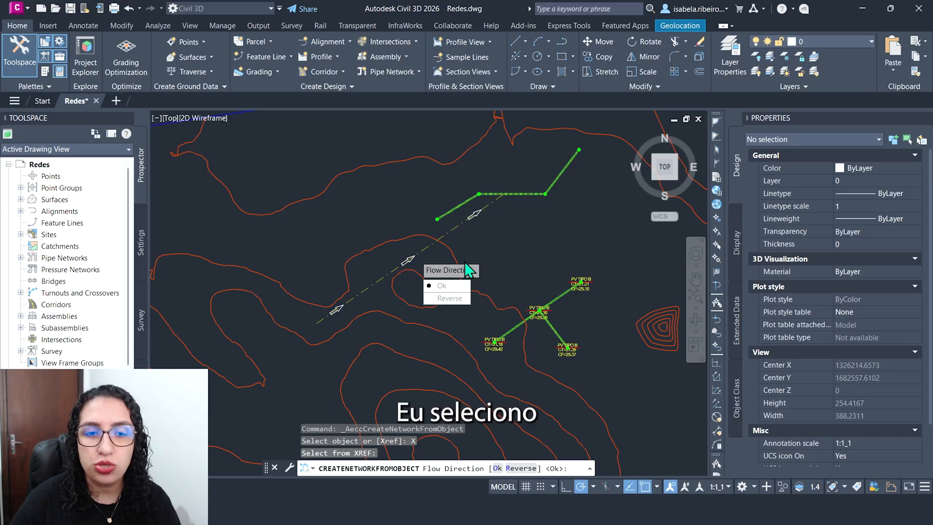
left_click(456, 286)
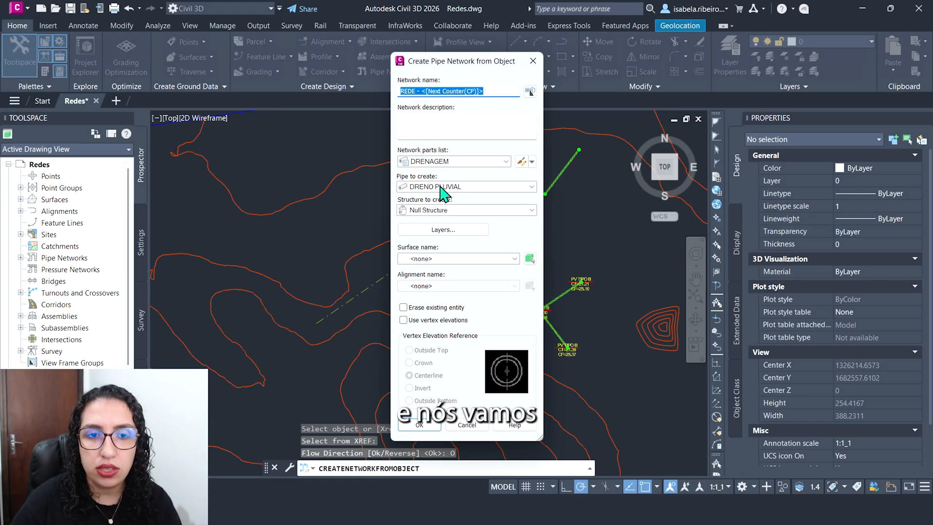
Step: Choose GALERIA 1.000 x 500 mm CONCRETO pipes, PV TIPO B structures and the SU_EX_T_NATURAL surface for the network
left_click(444, 188)
double_click(434, 412)
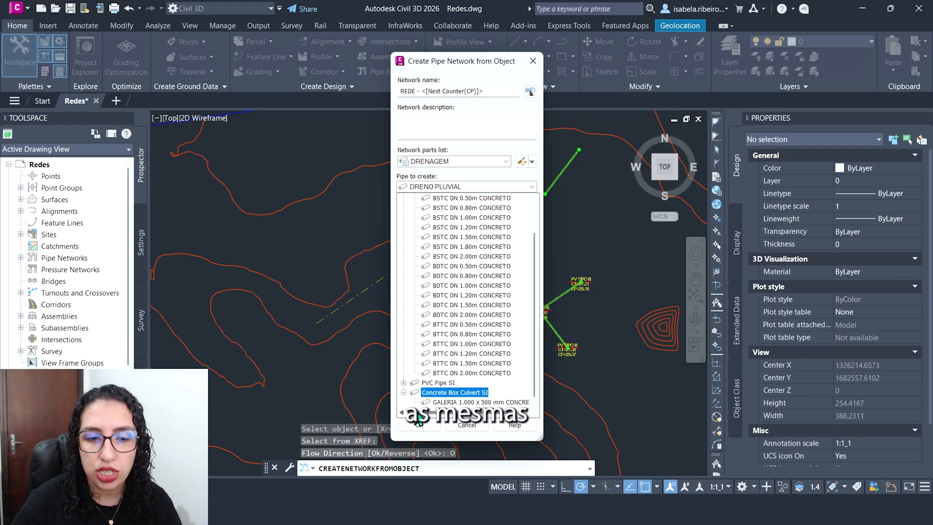
left_click(438, 402)
left_click(460, 210)
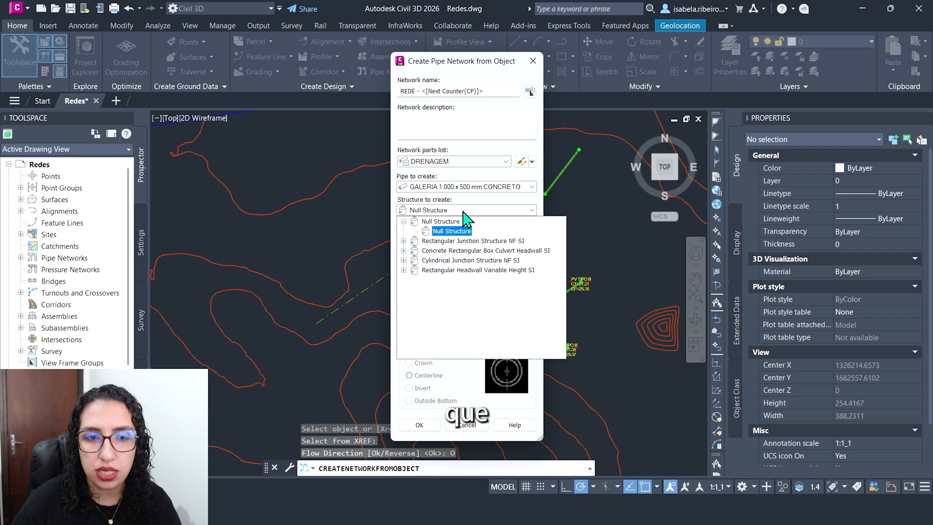
left_click(404, 261)
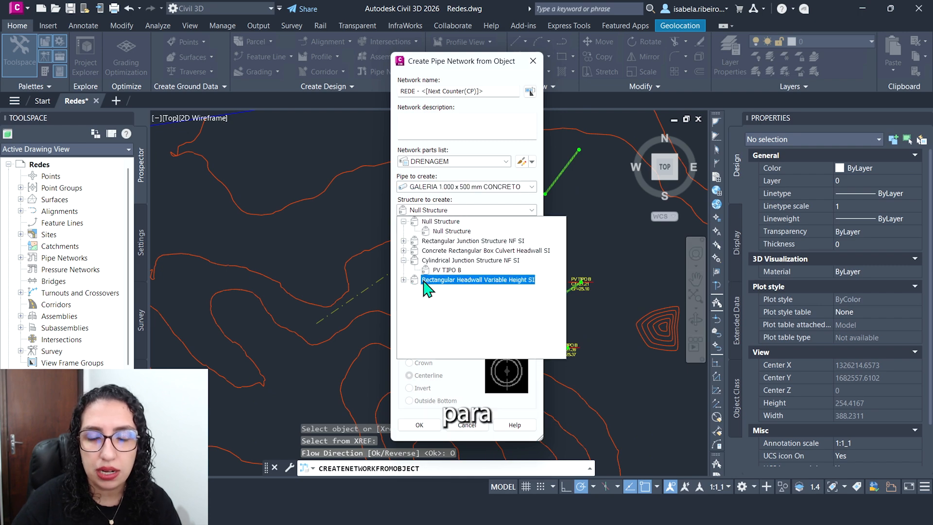
left_click(454, 270)
left_click(478, 260)
left_click(454, 280)
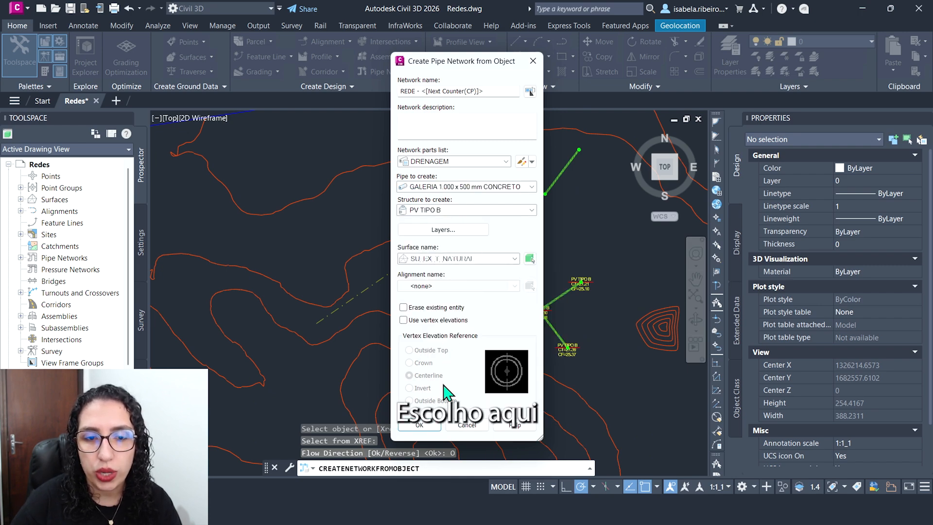
Step: Create the pipe network from the referenced alignment with the erase existing entity option turned off
left_click(424, 308)
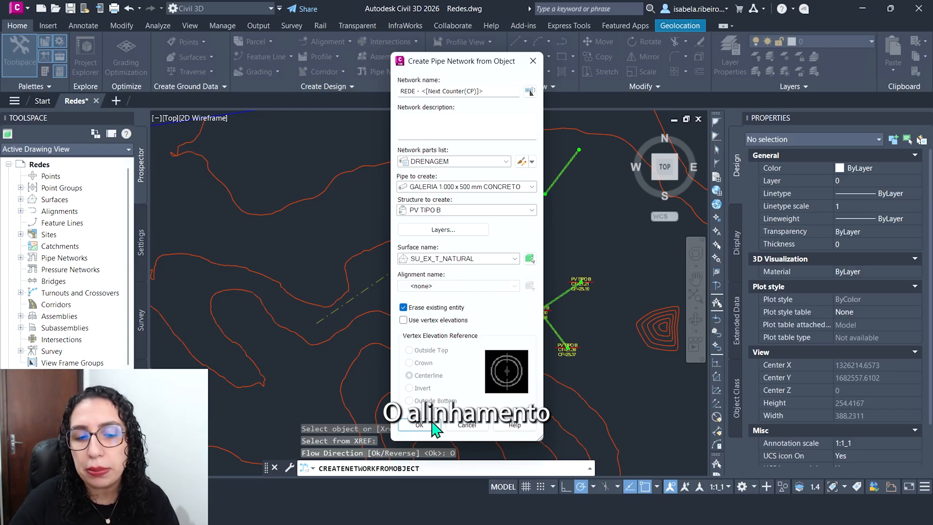
left_click(406, 308)
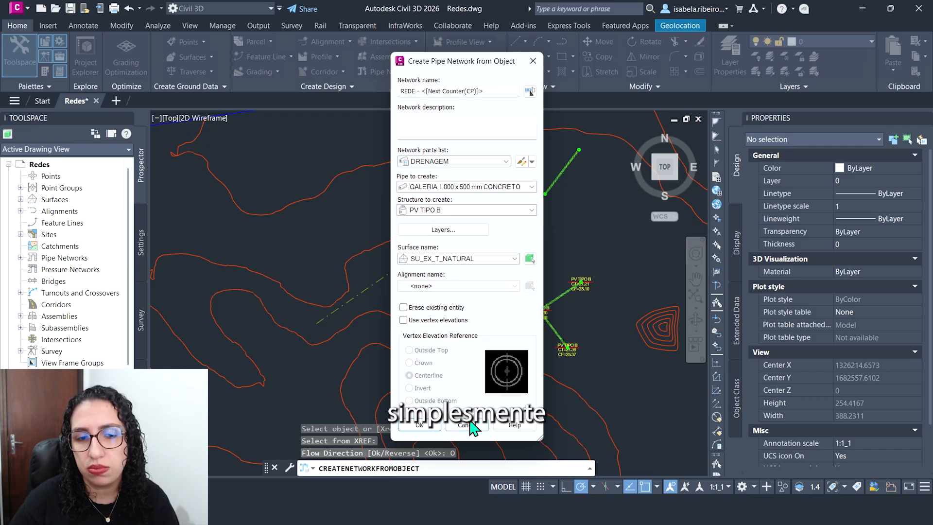
left_click(419, 425)
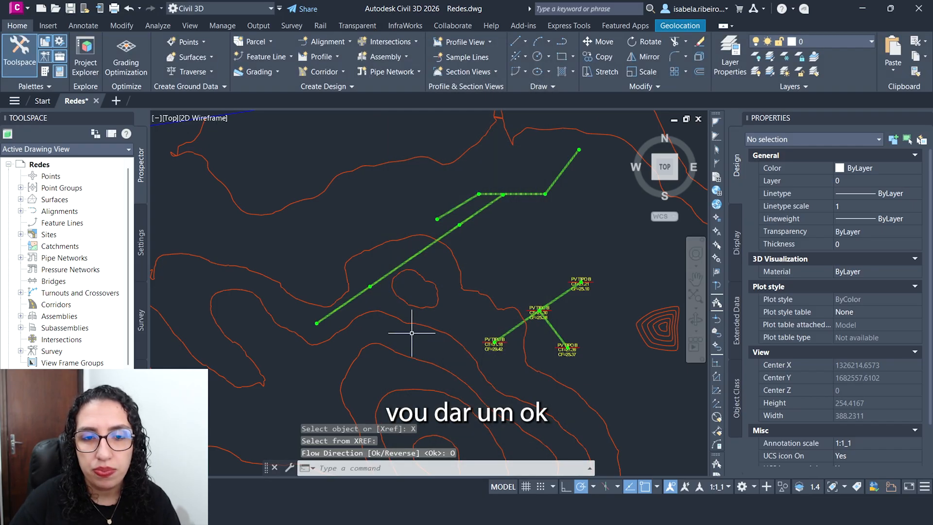
Step: Examine the new network along the referenced alignment together with the other two networks on the terrain
scroll(464, 245, "up", 4)
middle_click_drag(400, 290, 489, 242)
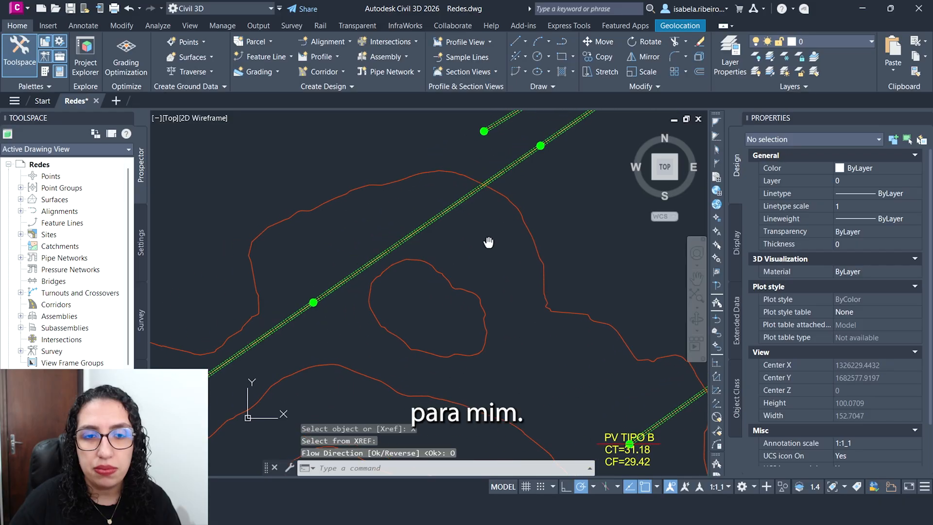
scroll(345, 292, "down", 2)
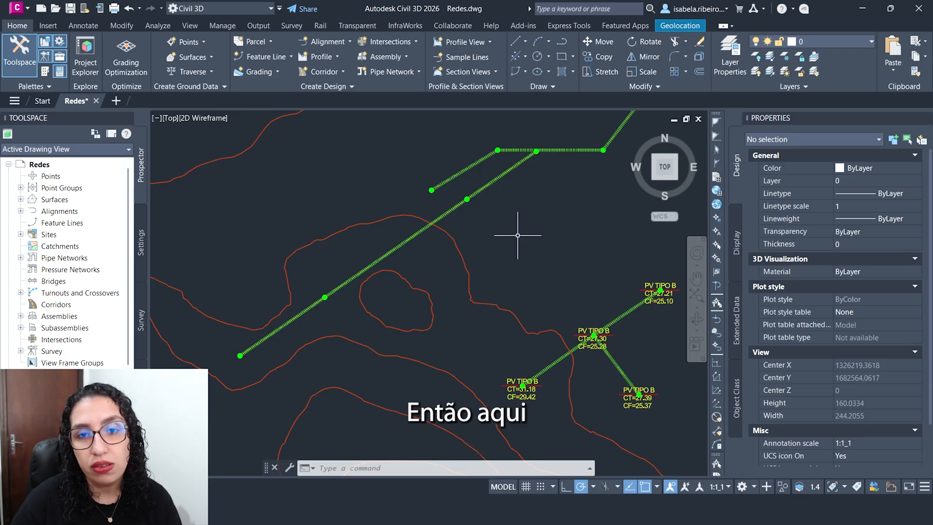
scroll(517, 225, "down", 3)
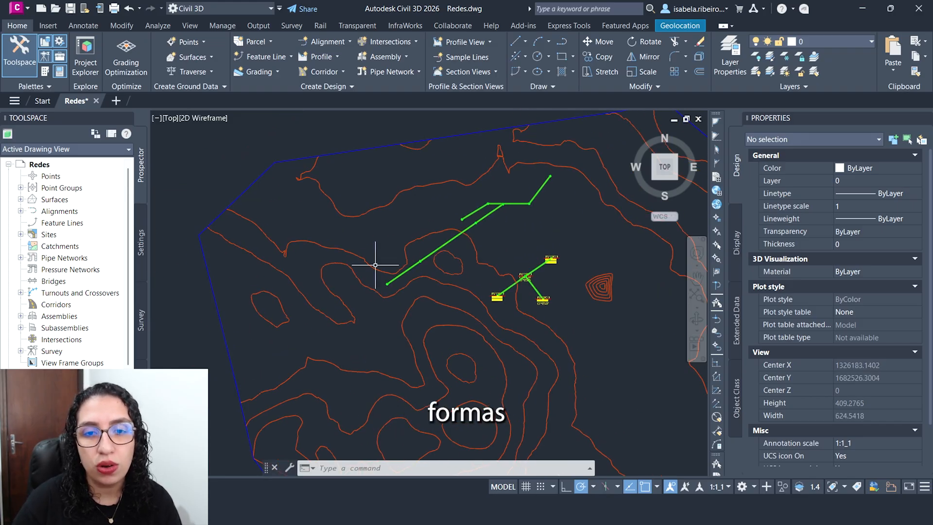
scroll(422, 220, "up", 2)
scroll(436, 221, "down", 2)
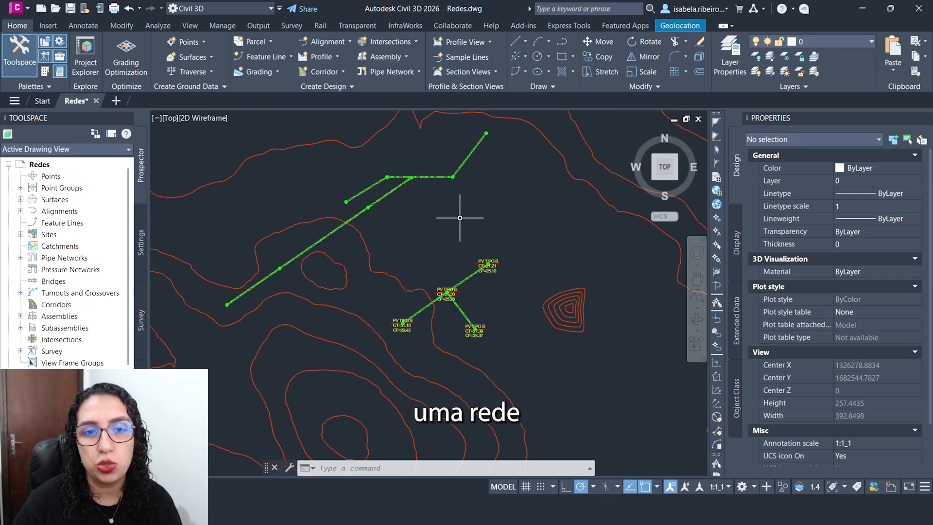